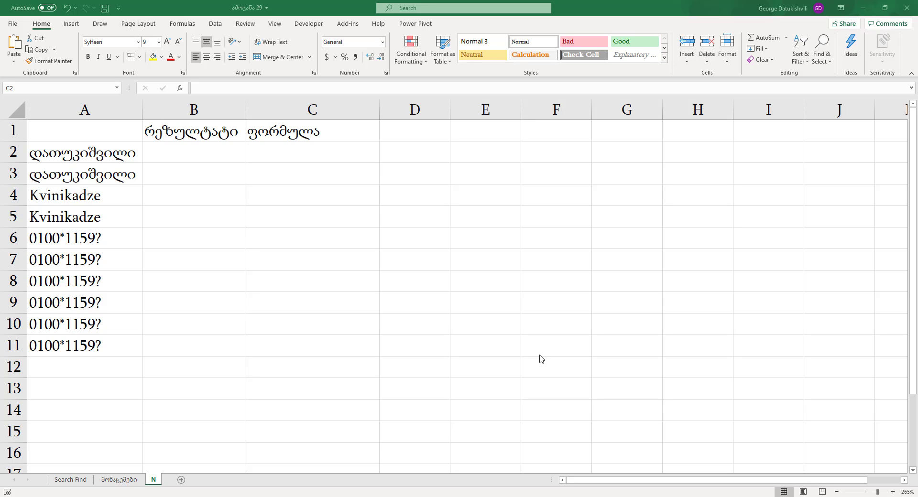
Enter a FIND formula in B2 that locates "დ" within the text of A2
left_click(198, 152)
type("=იფ")
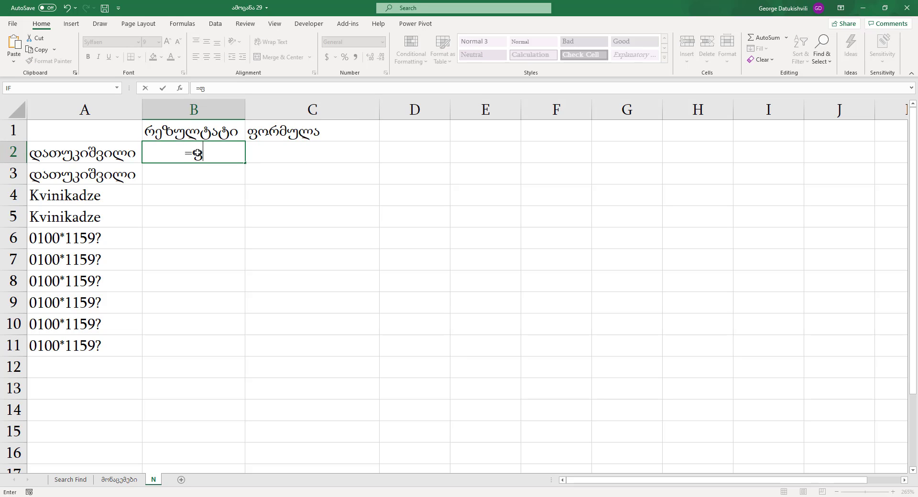
key("BackSpace")
key("BackSpace")
type("find(")
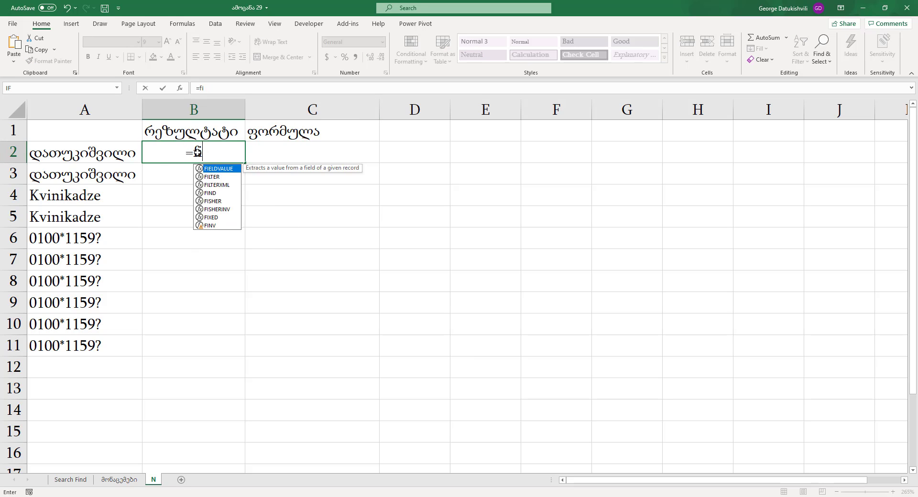
left_click(180, 88)
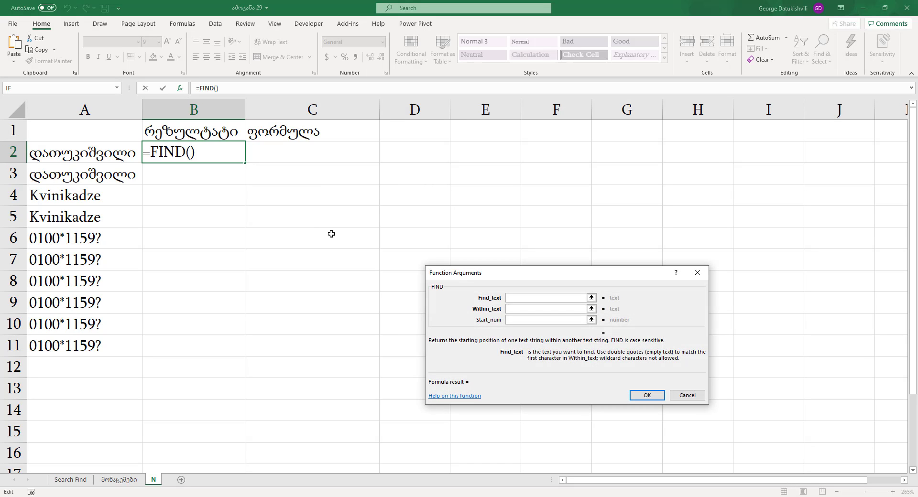
type("დ")
key("Tab")
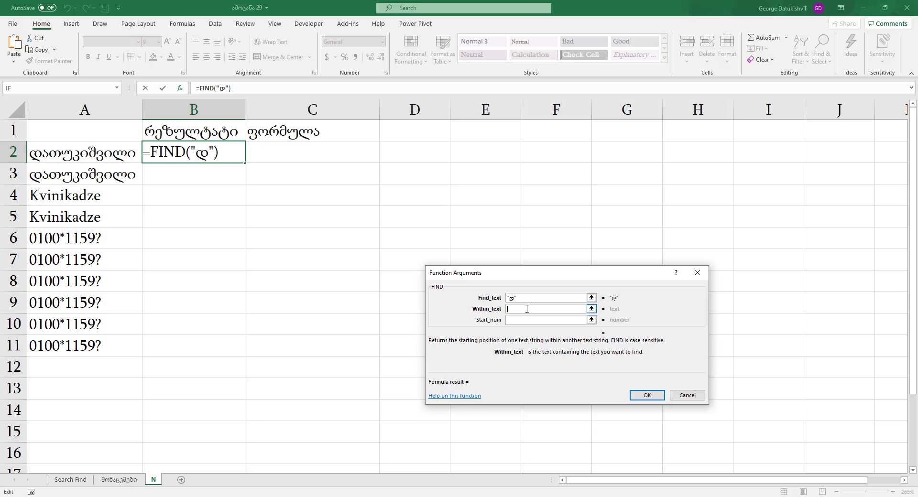
left_click(86, 157)
key("Return")
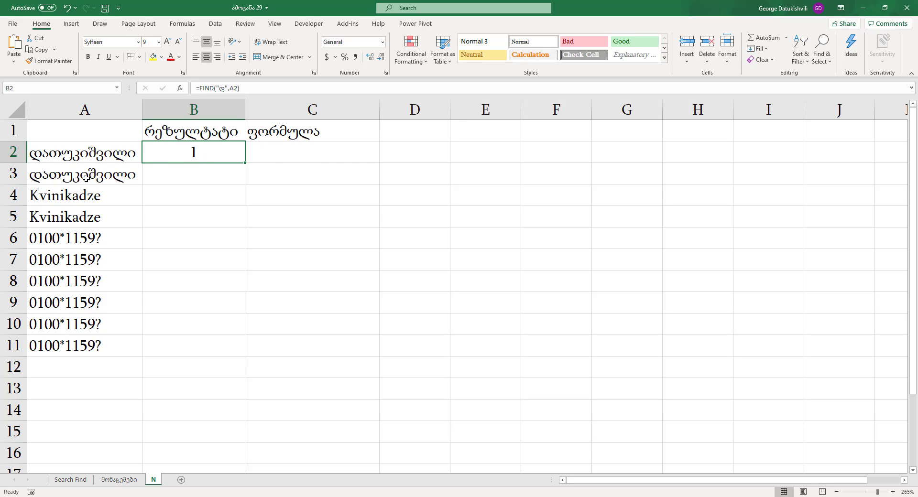
Enter a FORMULATEXT formula in C2 that shows the formula of B2
left_click(306, 158)
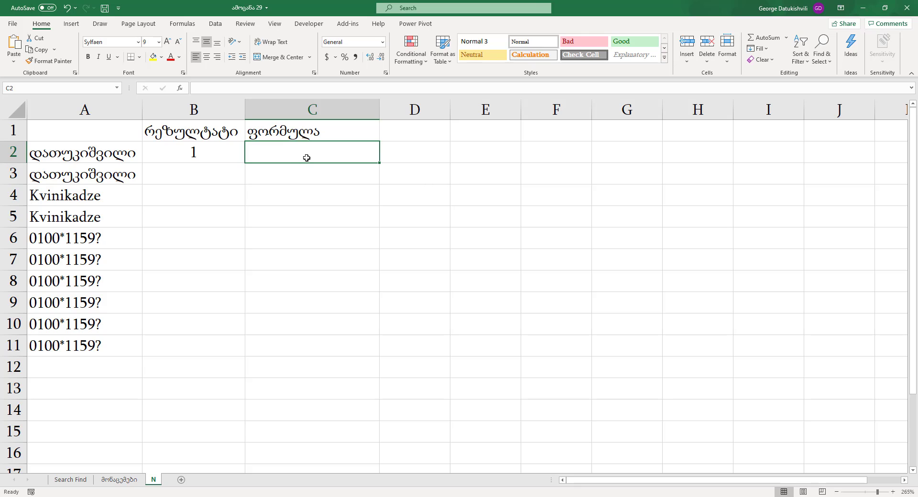
type("=formu")
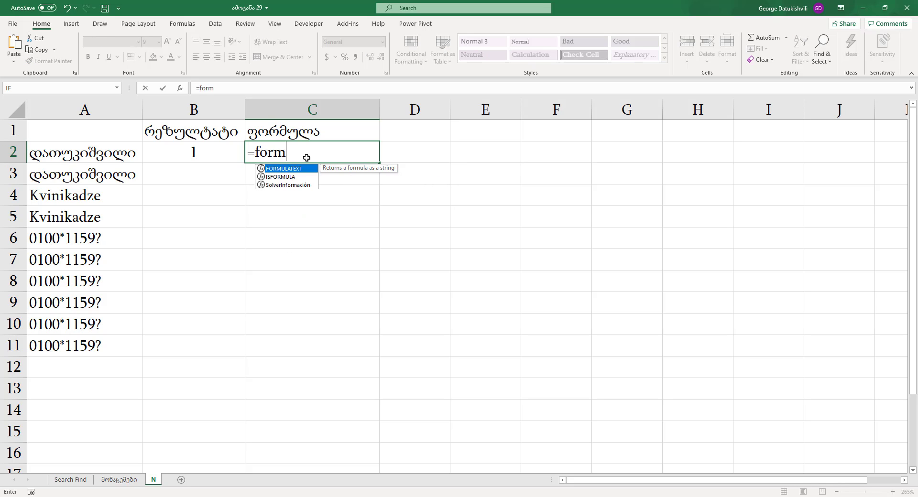
key("Tab")
left_click(208, 152)
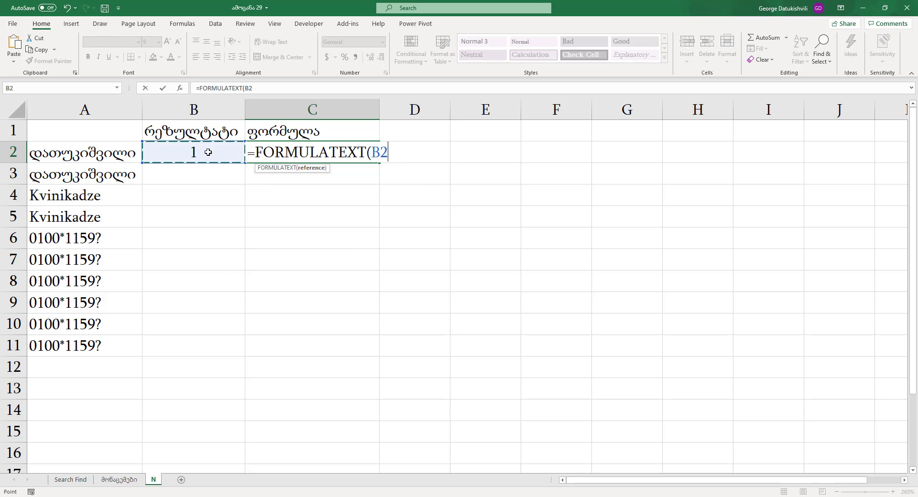
key("Return")
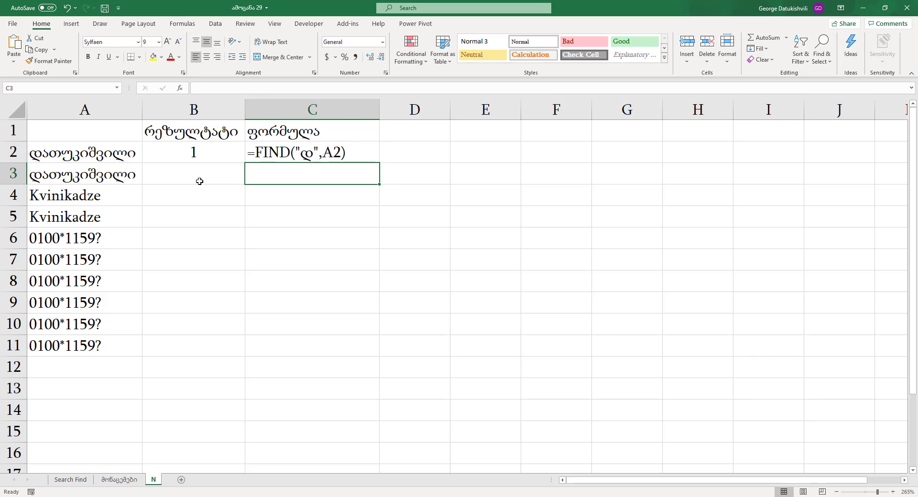
Enter a SEARCH formula in B3 that locates "დ" within A3, and fill the C2 formula down to C3
left_click(198, 176)
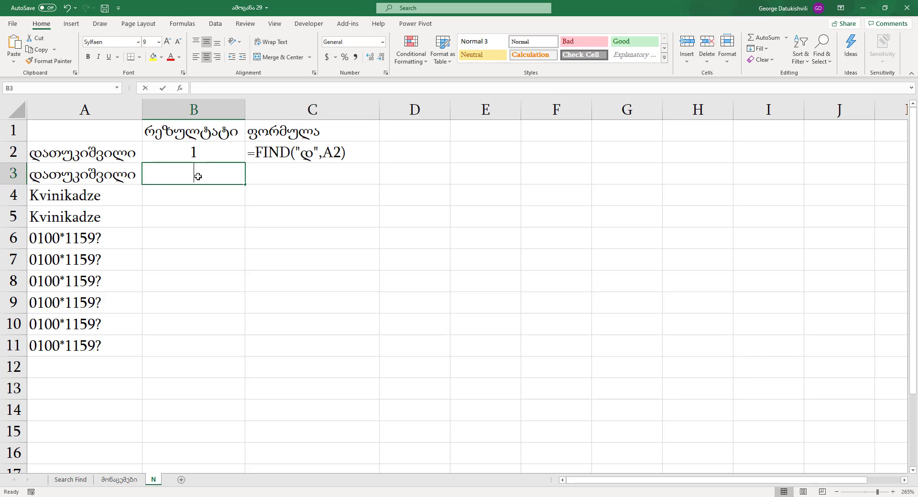
type("=")
type("d")
key("BackSpace")
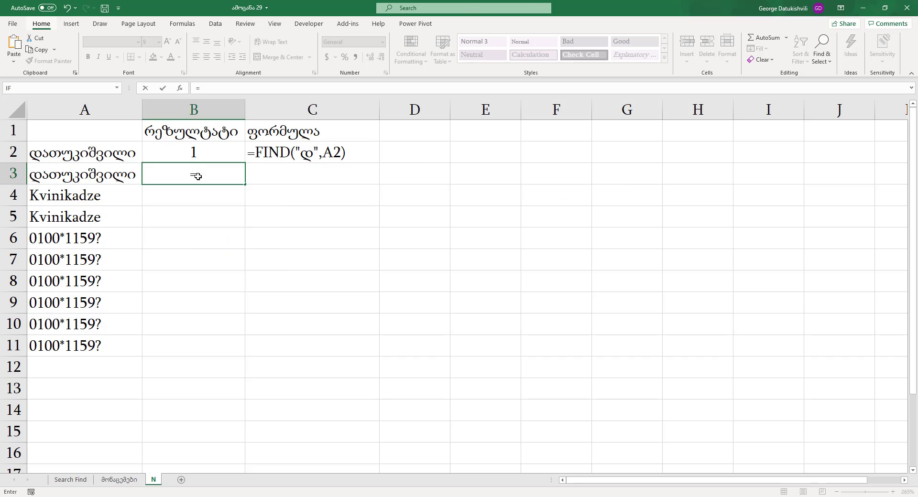
type("სე")
key("BackSpace")
key("BackSpace")
type("sear")
key("Tab")
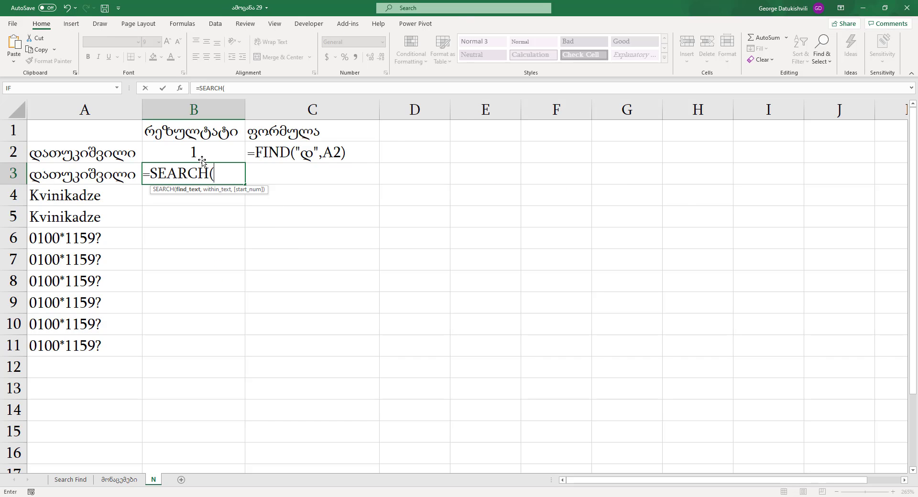
left_click(179, 88)
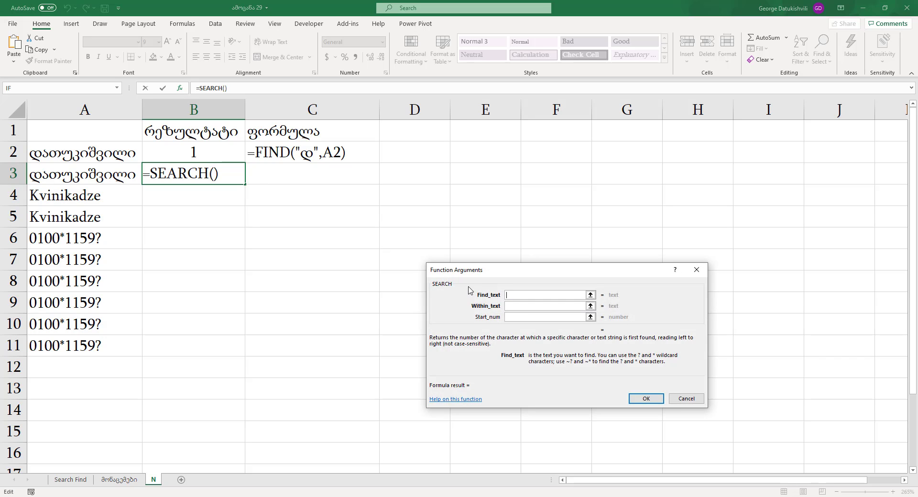
type("დ")
key("BackSpace")
type("დ")
key("Tab")
left_click(104, 177)
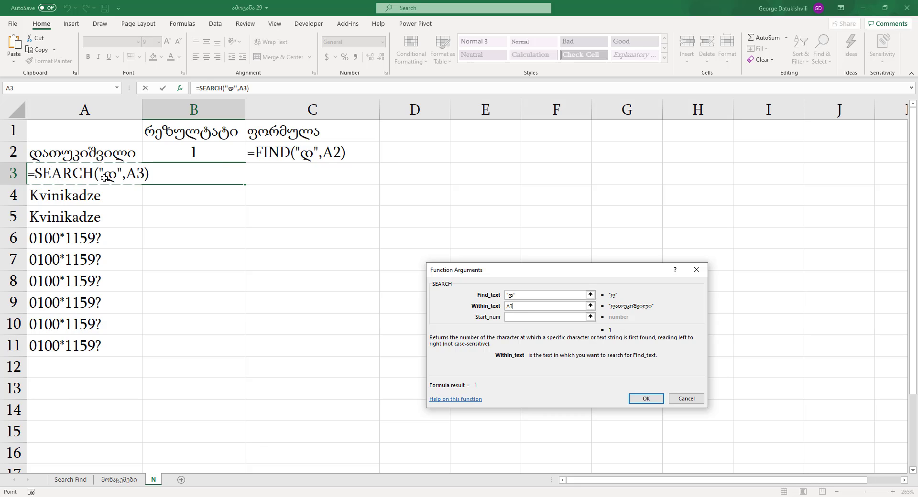
key("Return")
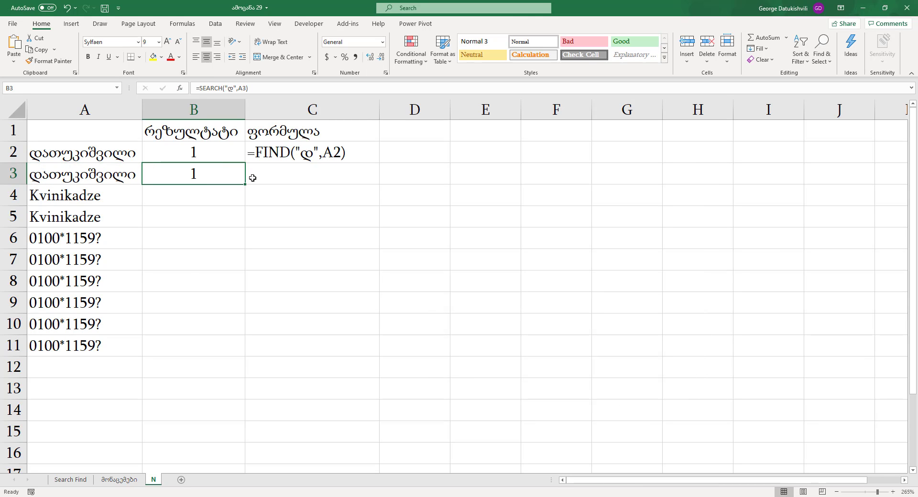
left_click(325, 150)
left_click_drag(379, 164, 380, 186)
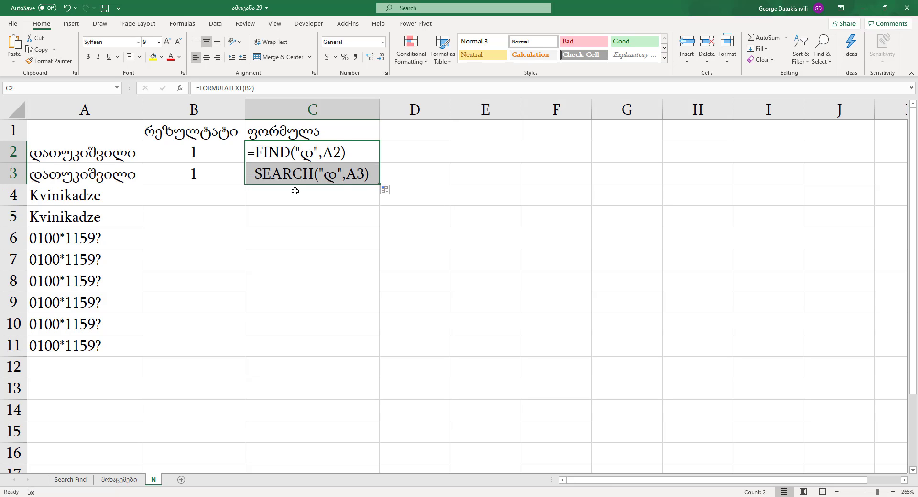
Enter a FIND formula in B4 that locates lowercase "k" within A4, and fill the C3 formula down to C4
left_click(203, 197)
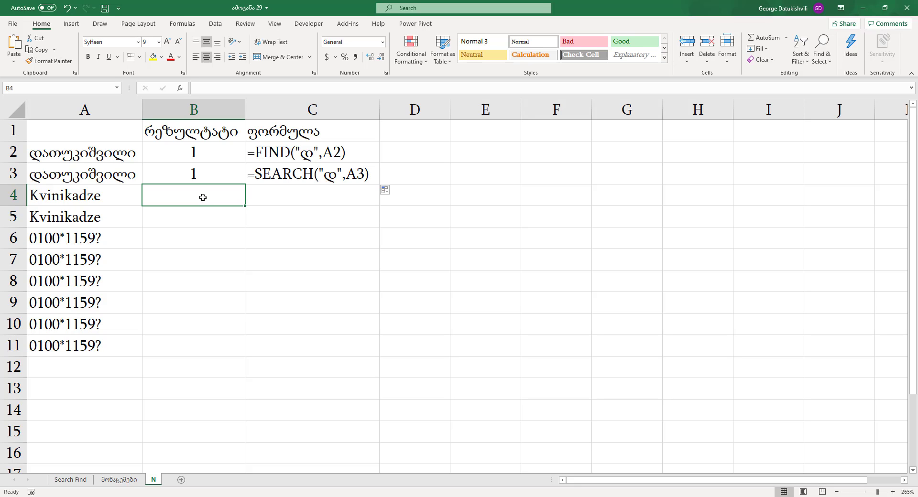
type("=")
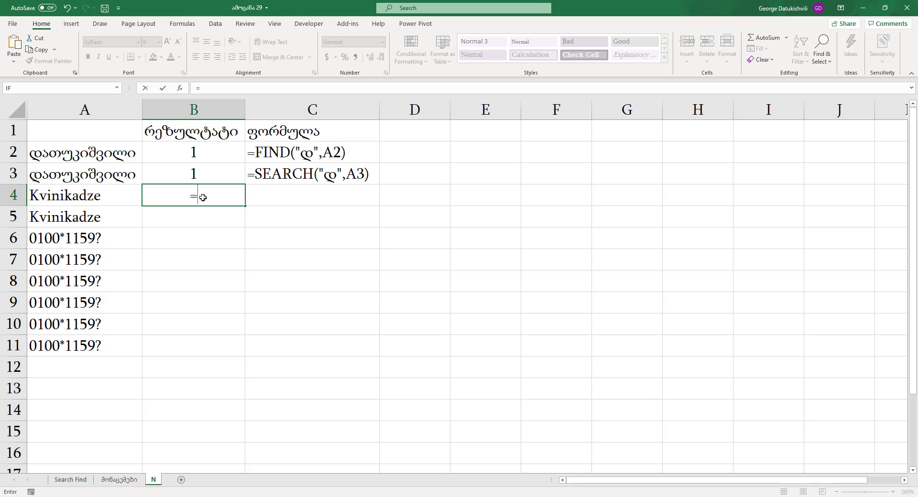
type("fin")
key("Tab")
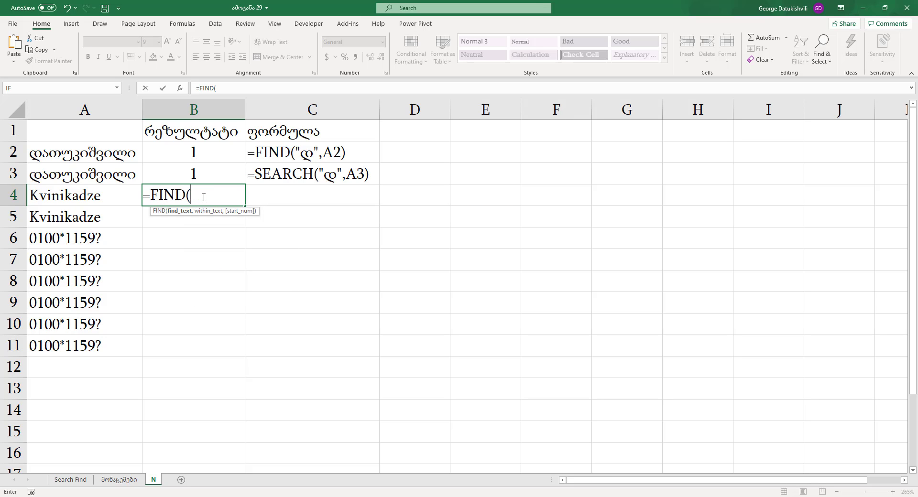
left_click(180, 89)
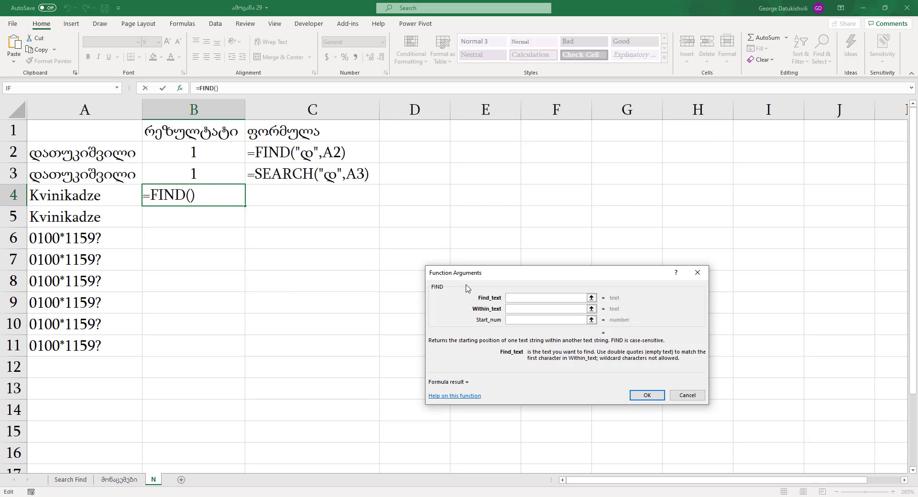
type("k")
key("Tab")
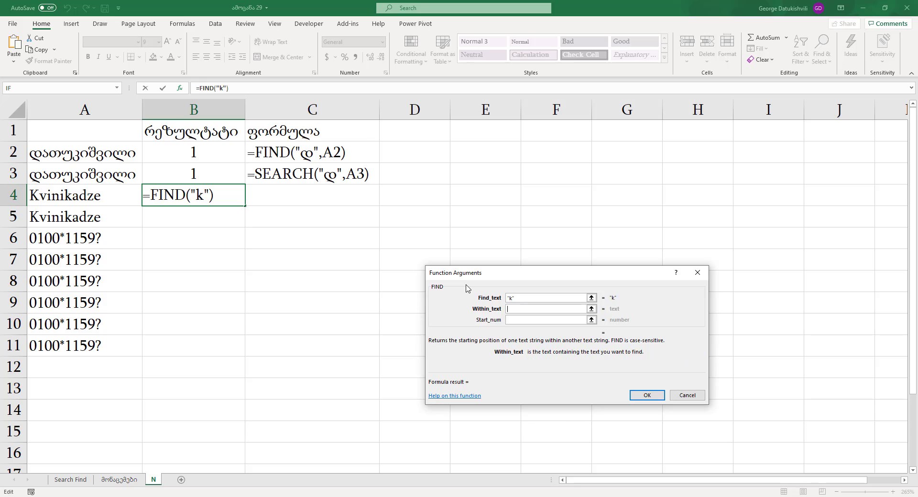
left_click(89, 196)
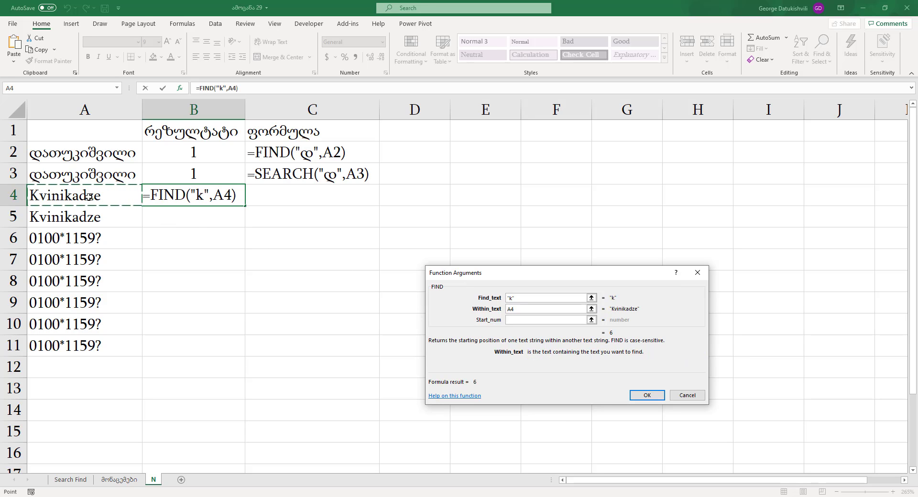
key("Return")
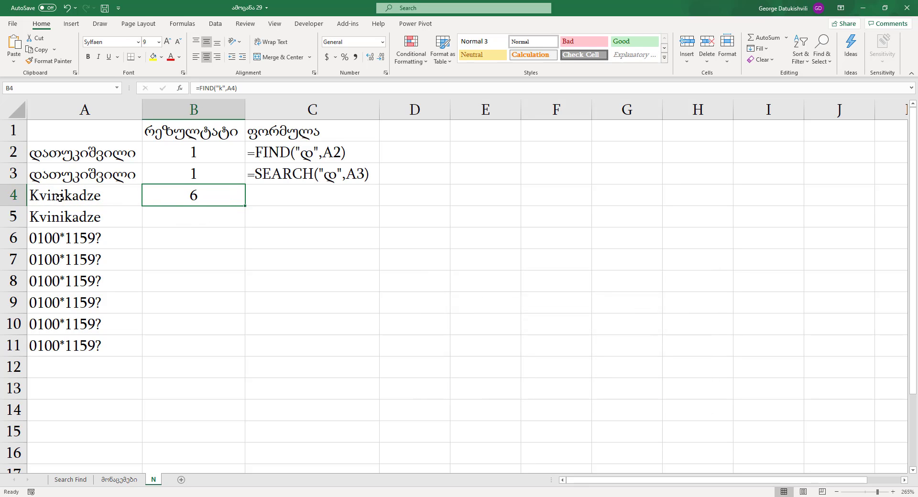
left_click(334, 179)
left_click_drag(381, 185, 380, 205)
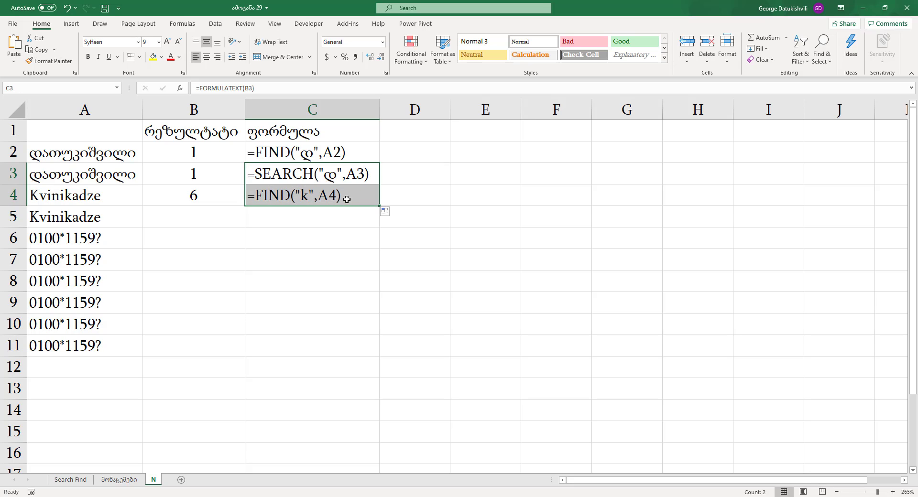
Enter a SEARCH formula in B5 that locates "k" within A5, and fill the C4 formula down to C5
left_click(206, 222)
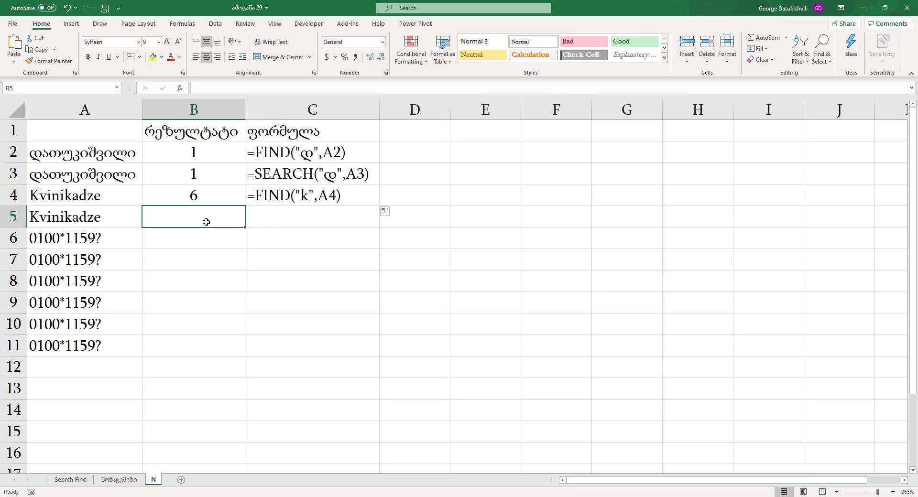
type("=seriessum(")
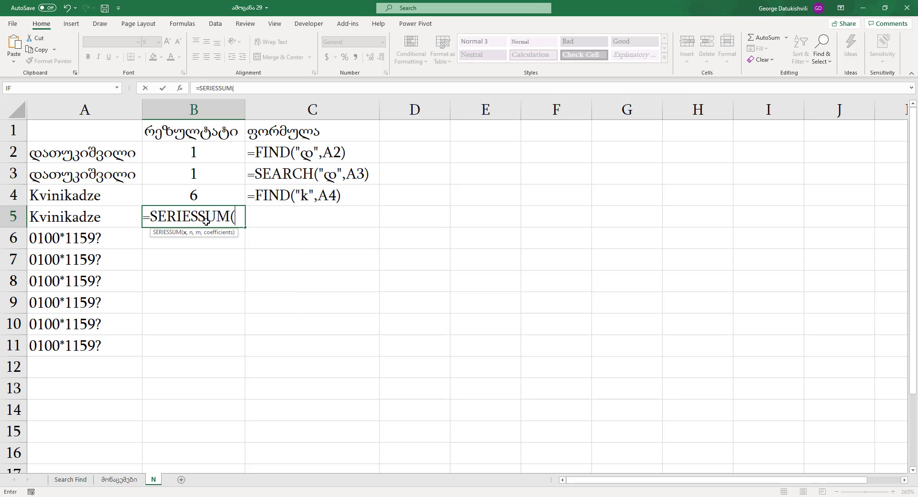
double_click(206, 221)
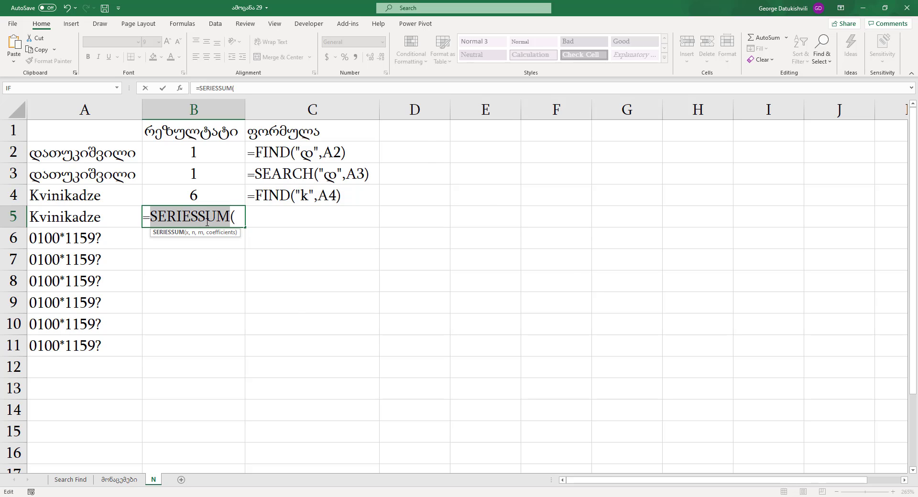
type("SEARCH(")
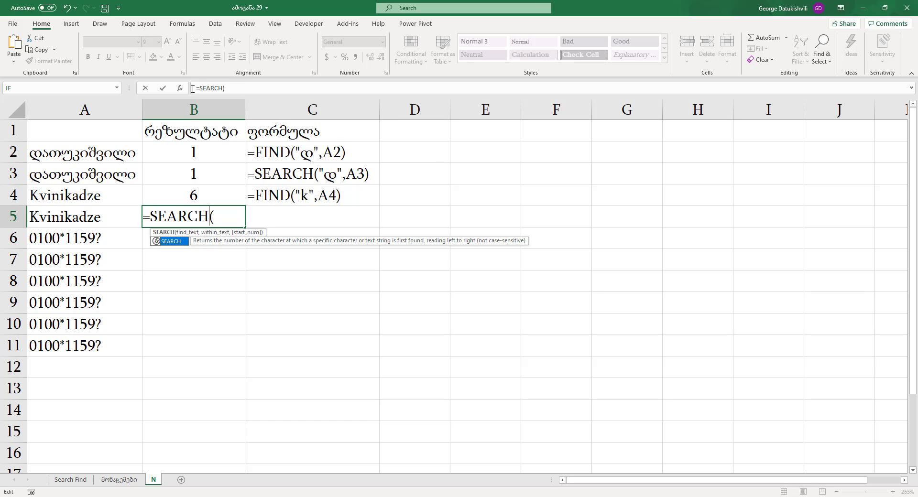
left_click(181, 88)
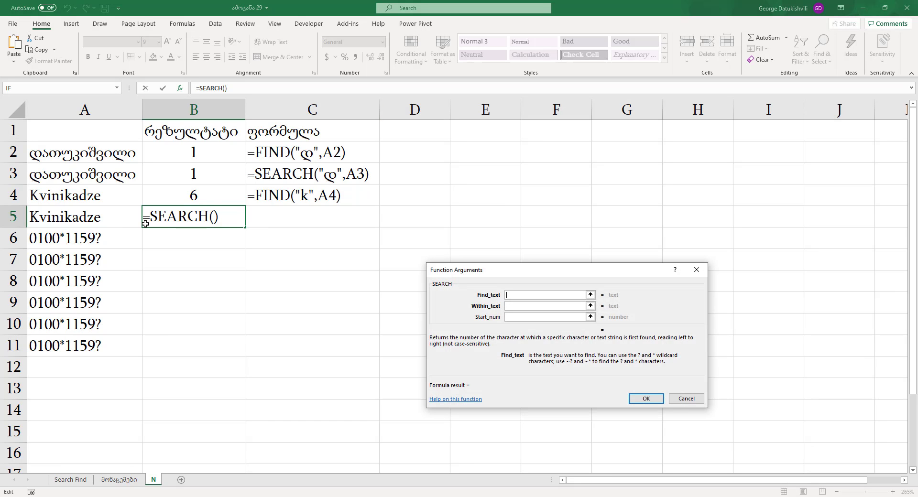
type("k")
key("Tab")
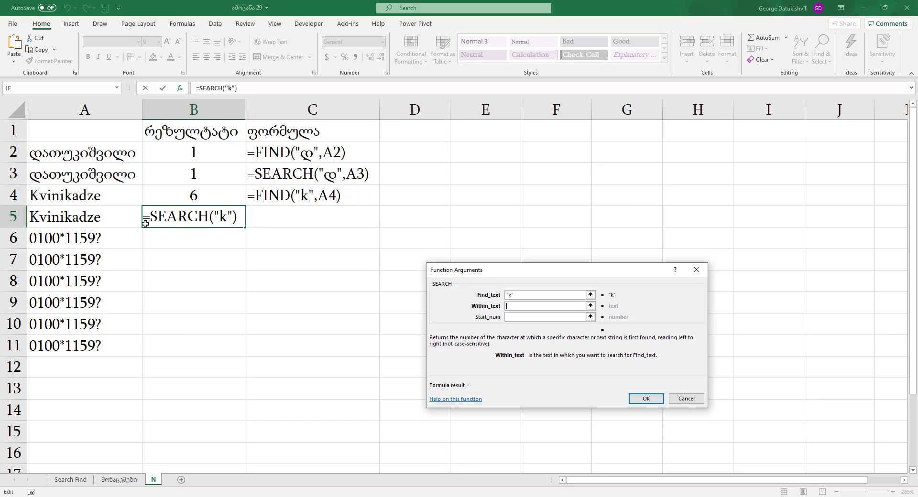
left_click(89, 219)
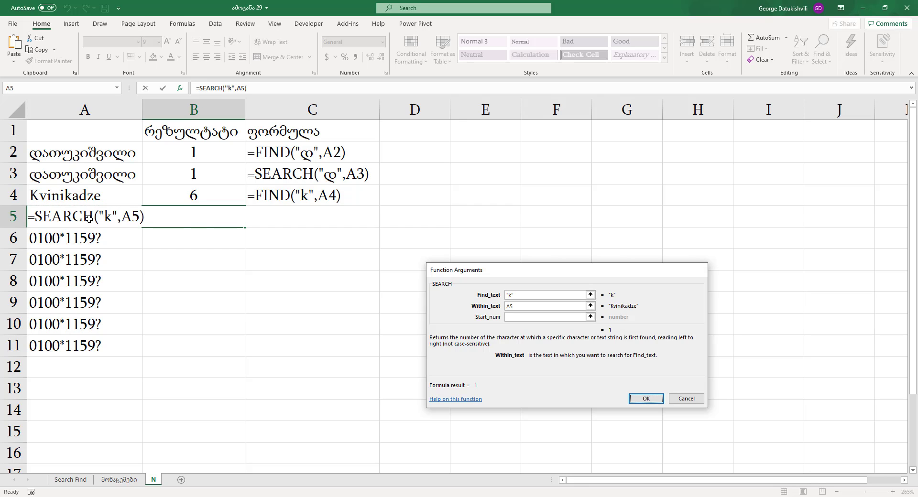
key("Return")
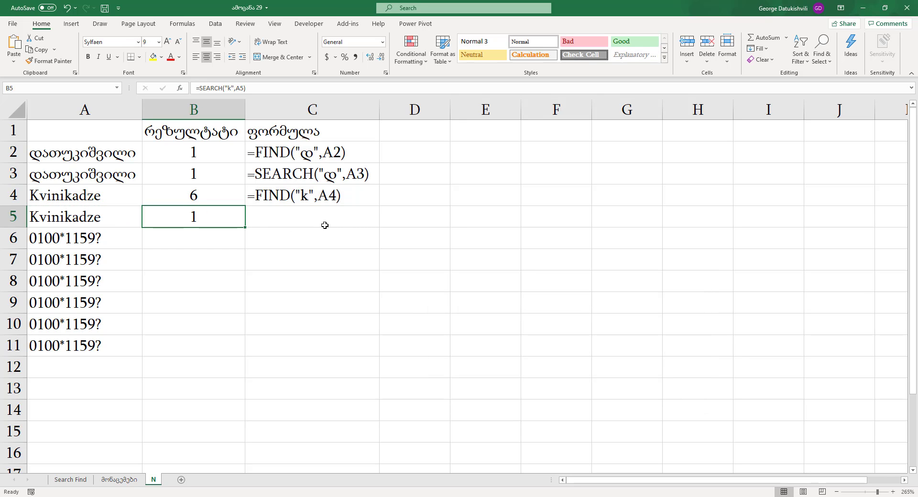
left_click(376, 202)
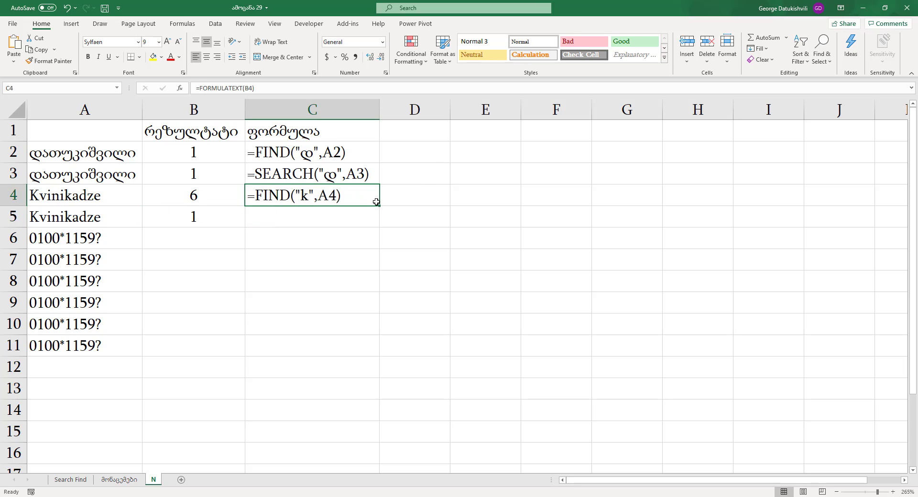
left_click_drag(379, 206, 380, 229)
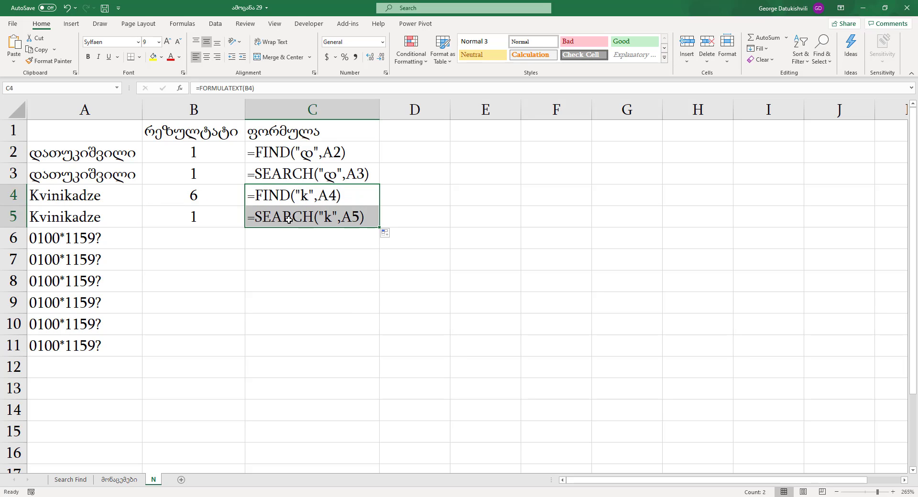
left_click(278, 203)
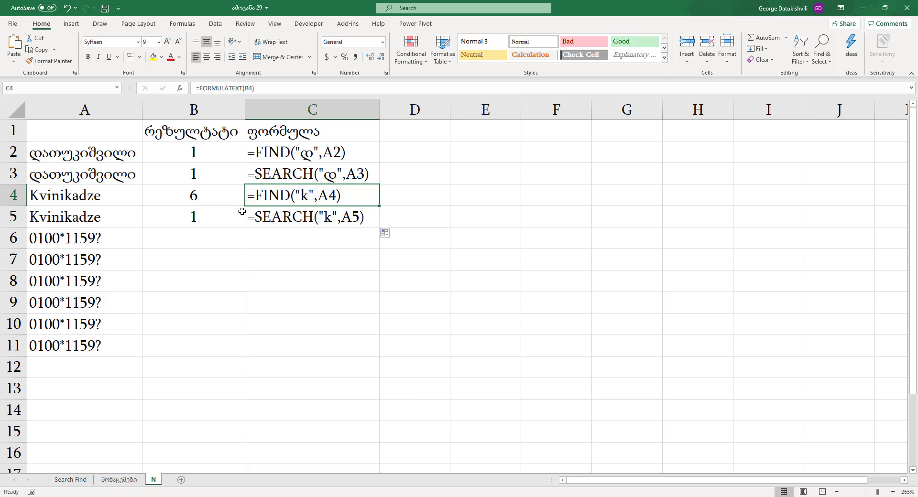
left_click(272, 221)
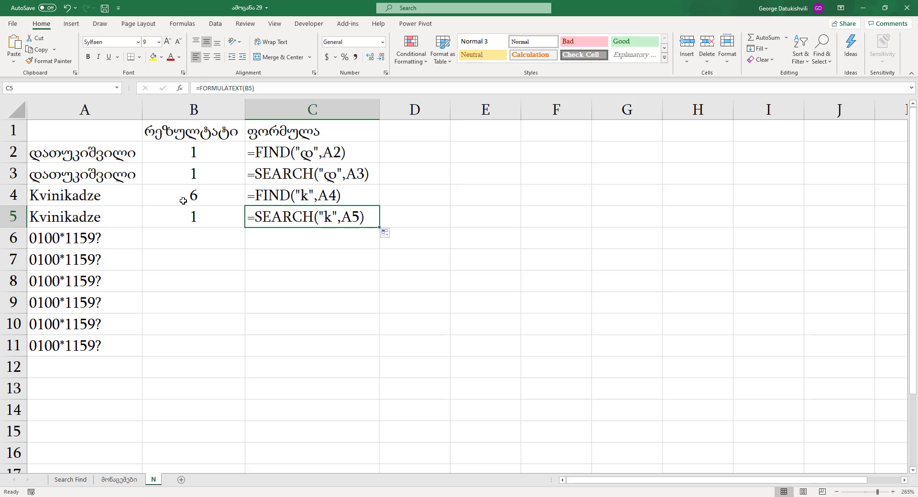
left_click(249, 203)
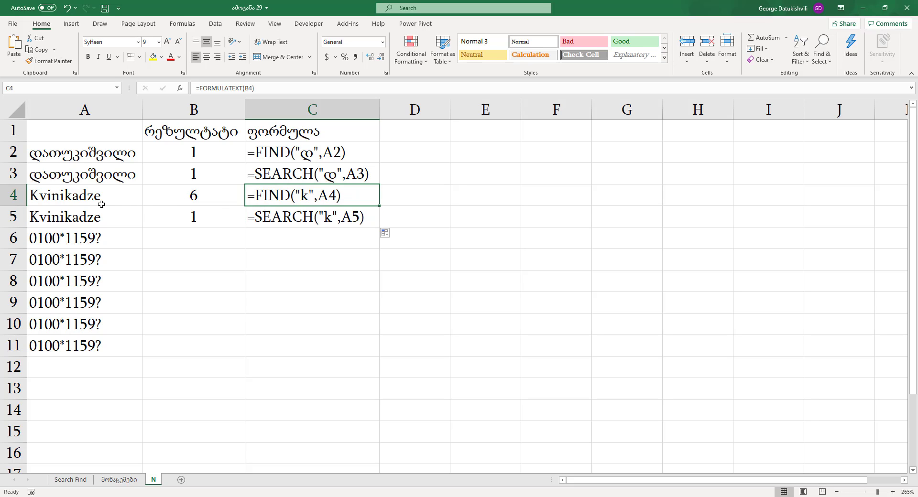
left_click(39, 200)
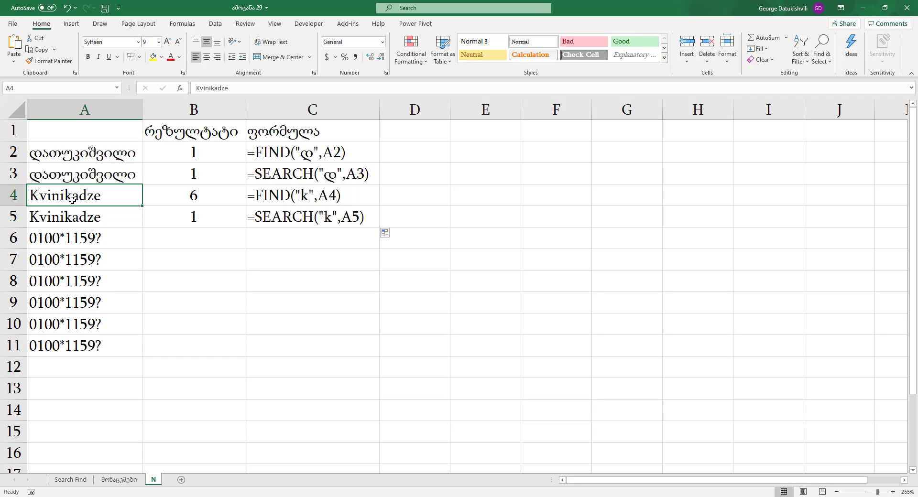
Enter a FIND formula in B6 that locates "*" within A6, and fill the C5 formula down to C6
left_click(220, 242)
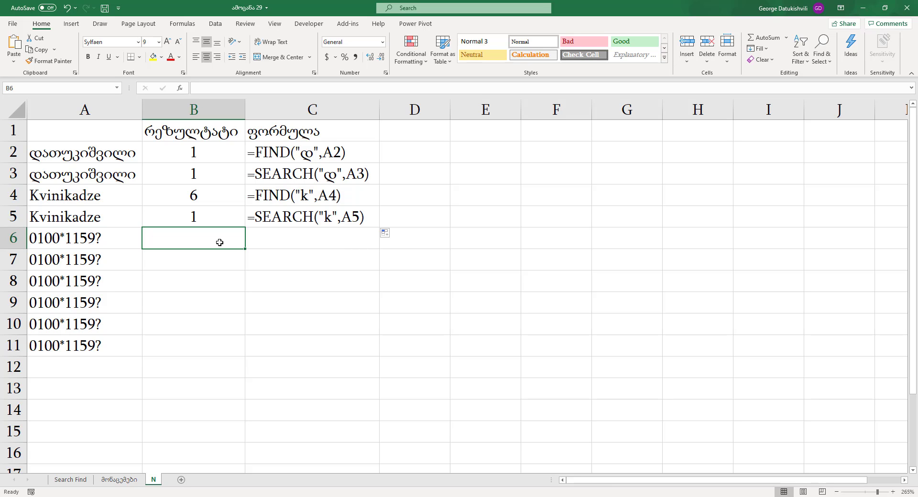
type("=fin")
key("Tab")
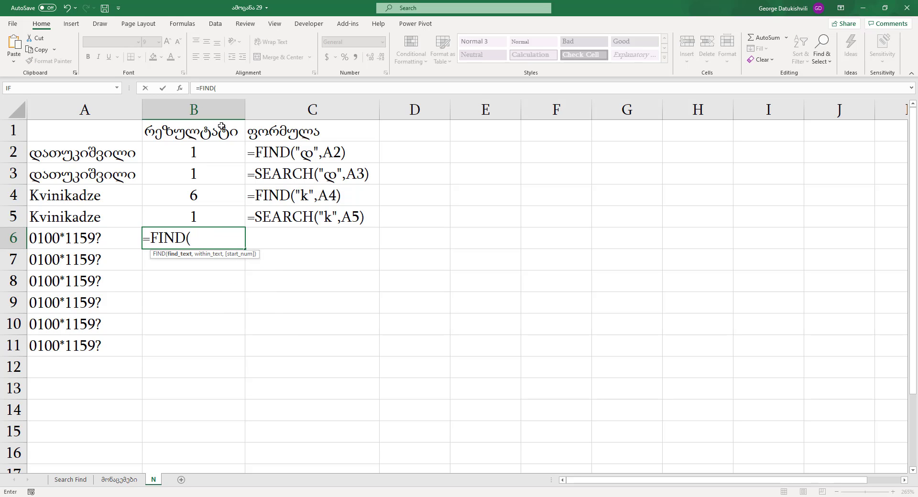
left_click(179, 89)
type("*")
key("Tab")
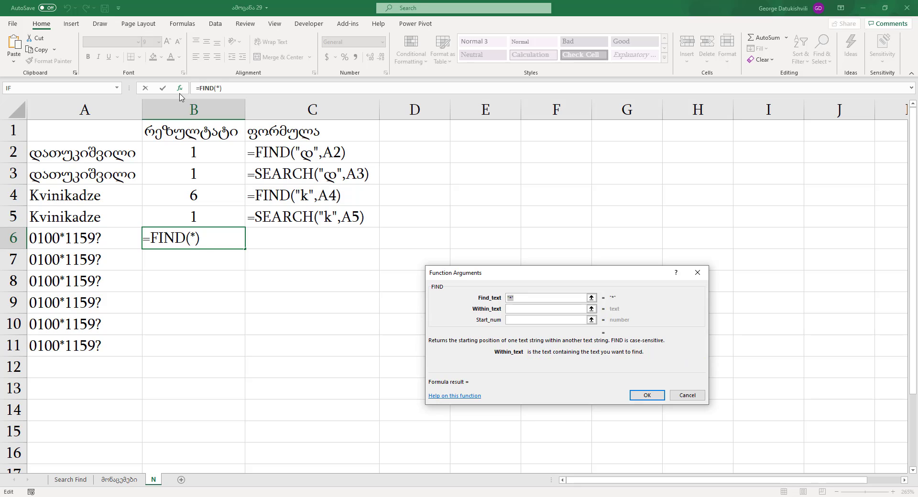
left_click(83, 240)
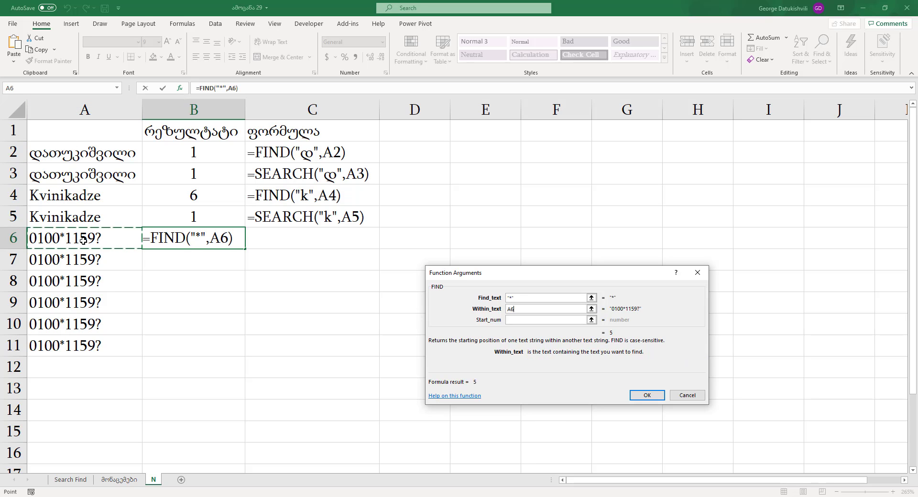
key("Return")
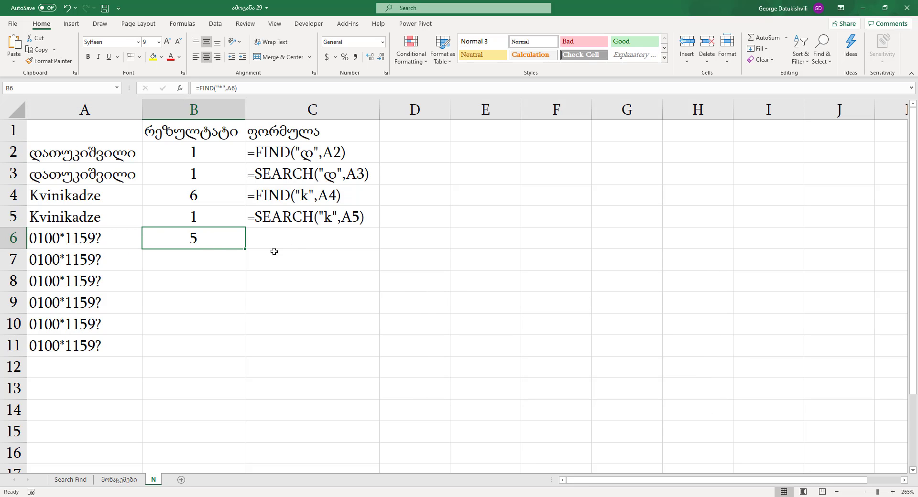
left_click(356, 221)
left_click_drag(379, 228, 381, 249)
Enter a FIND formula in B7 that locates "?" within A7, and fill the C6 formula down to C7
left_click(213, 267)
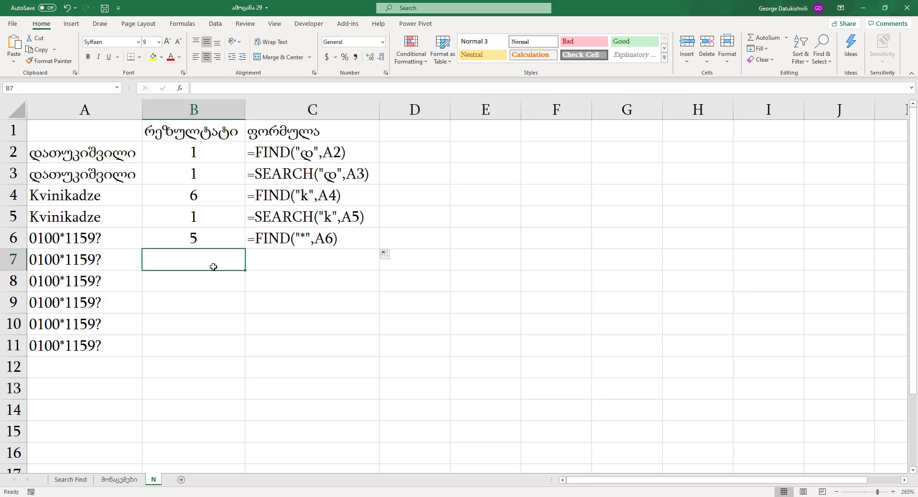
type("=f")
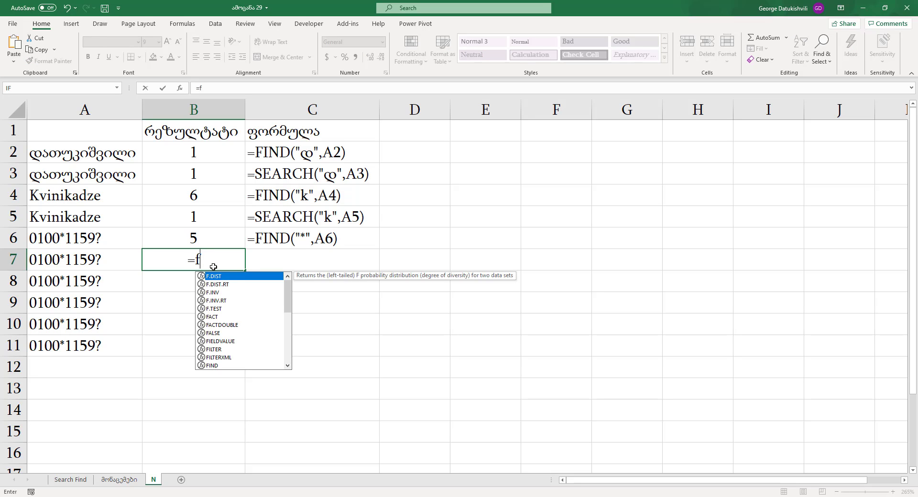
key("BackSpace")
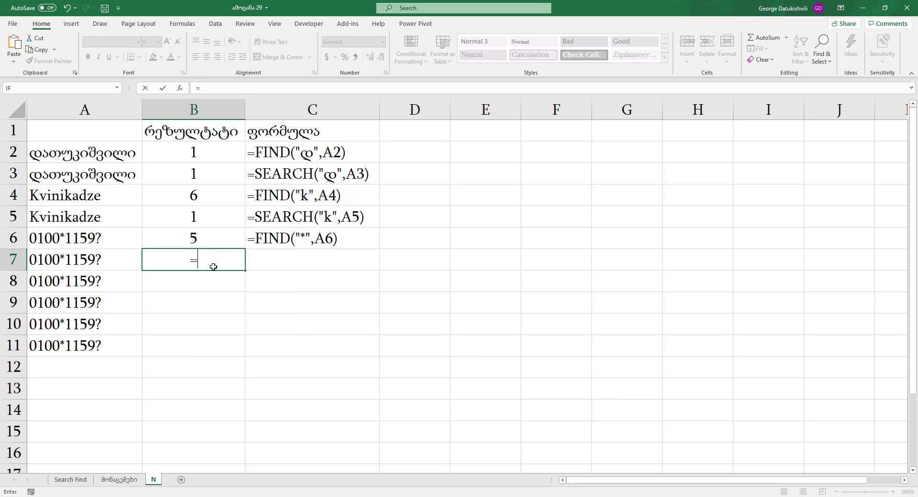
type("fin")
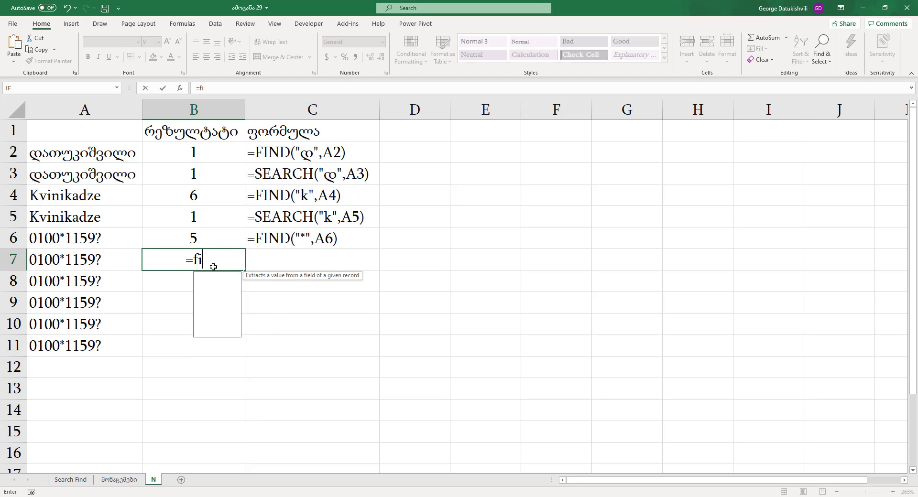
key("Tab")
left_click(180, 88)
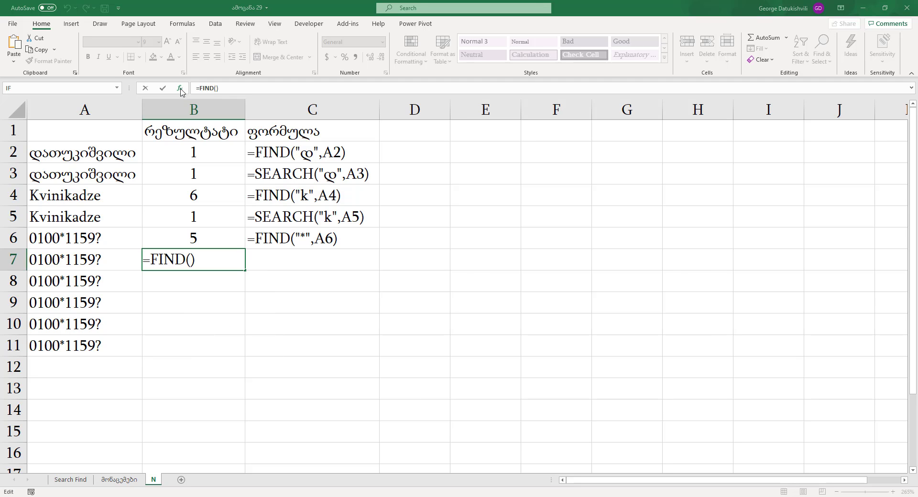
left_click(94, 265)
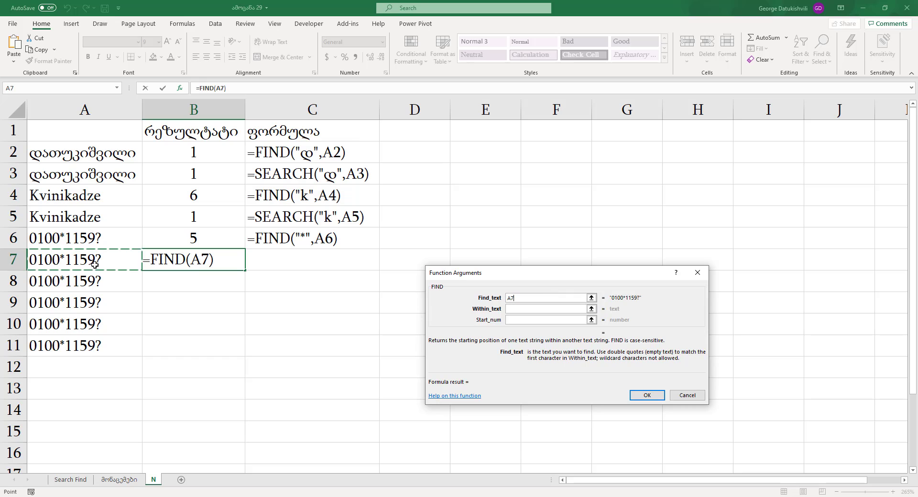
key("BackSpace")
key("BackSpace")
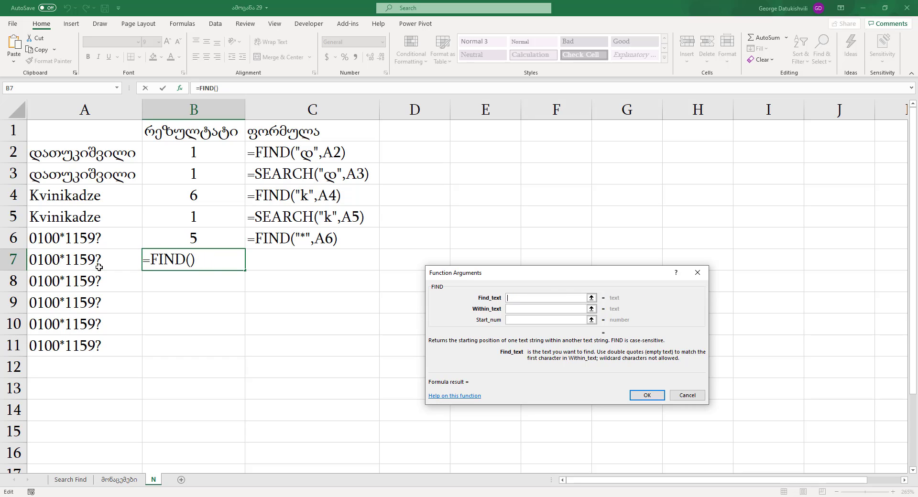
type("\"?\"")
key("Tab")
left_click(94, 264)
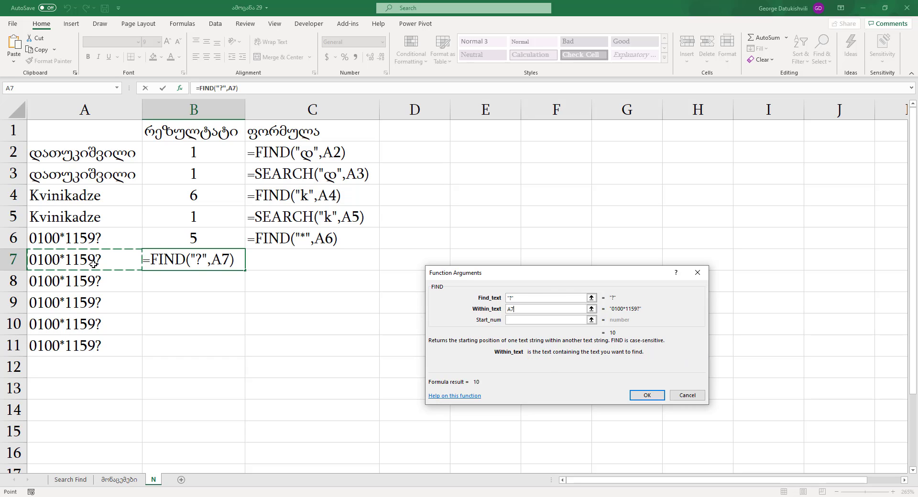
key("Return")
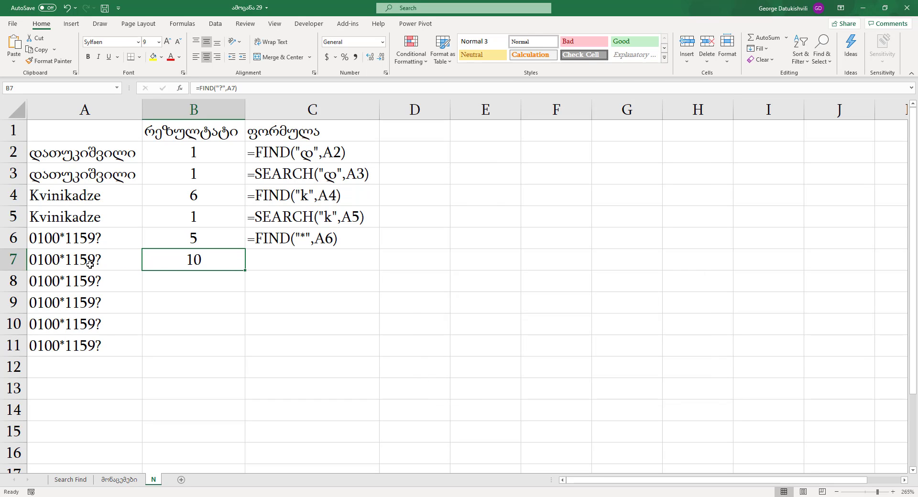
left_click(304, 246)
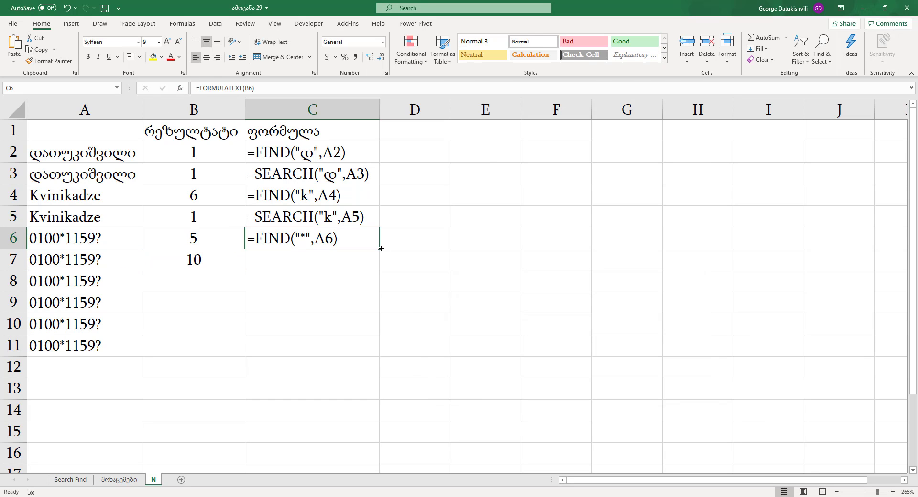
left_click_drag(381, 248, 379, 268)
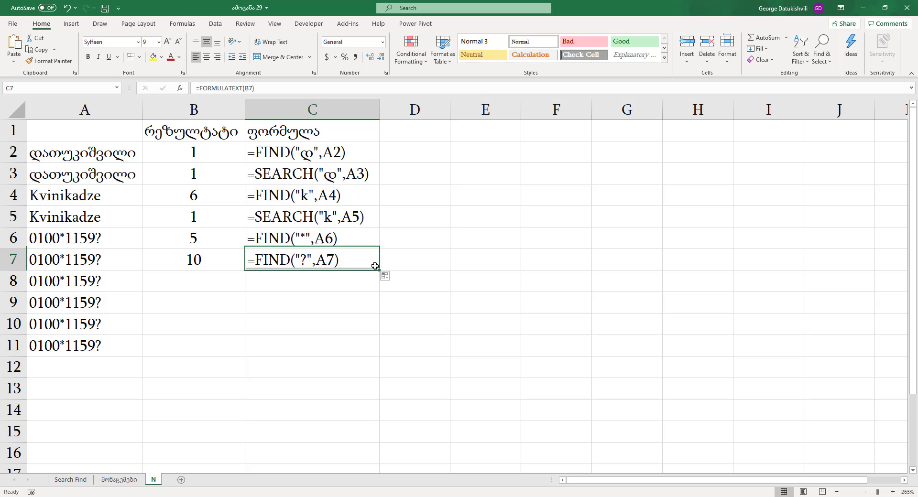
Enter a SEARCH formula in B8 that looks for "*" within A8, and fill the C7 formula down to C8
left_click(219, 292)
left_click(219, 284)
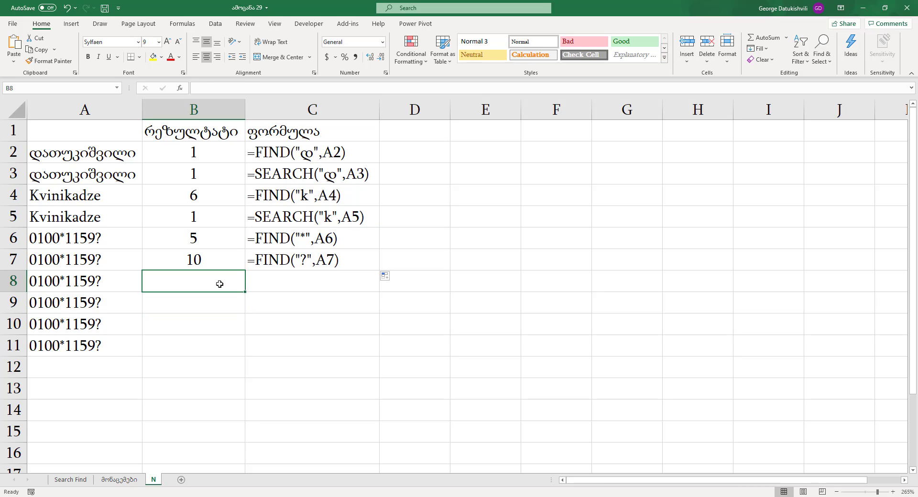
type("=sea")
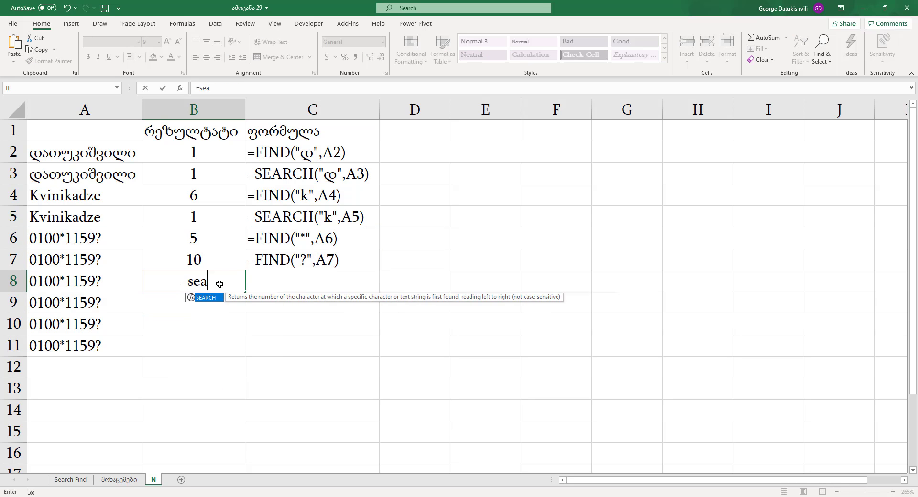
key("Tab")
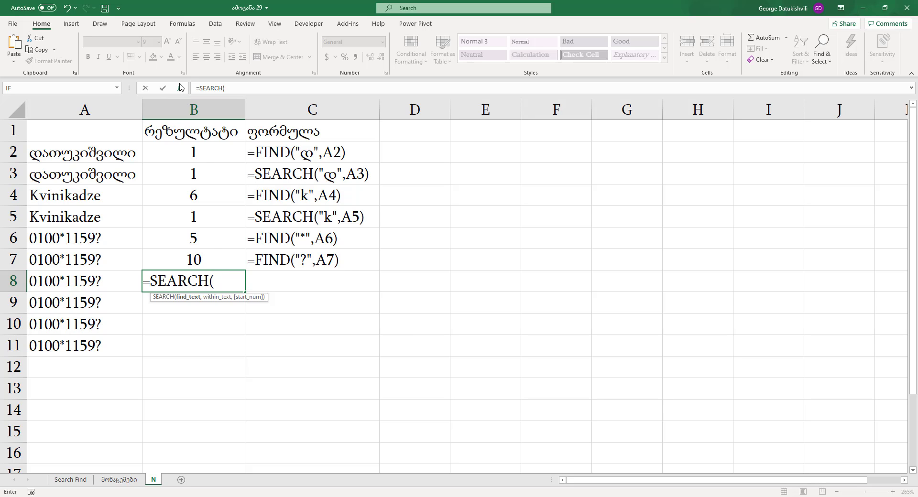
left_click(179, 88)
type("*")
key("Tab")
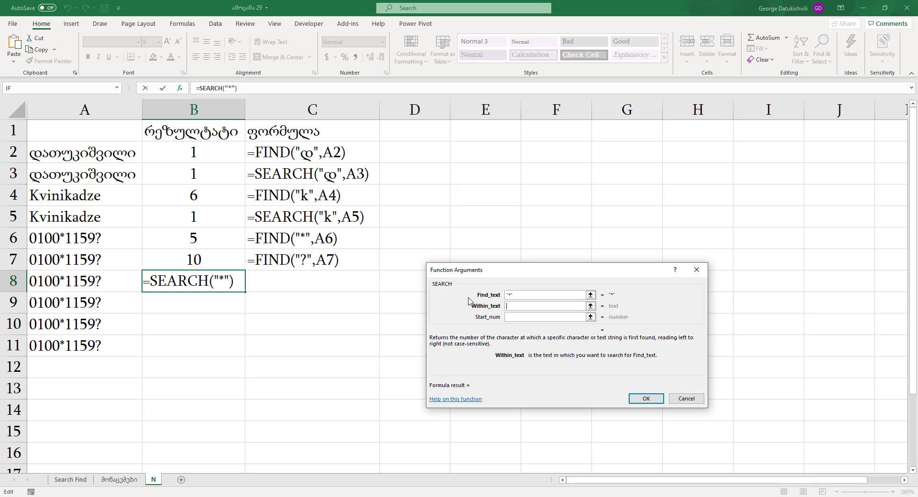
left_click(94, 283)
key("Return")
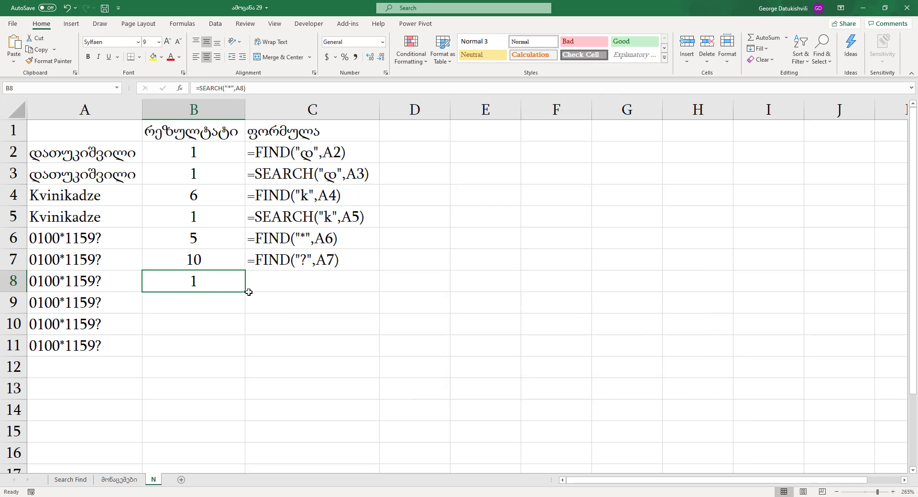
left_click(376, 242)
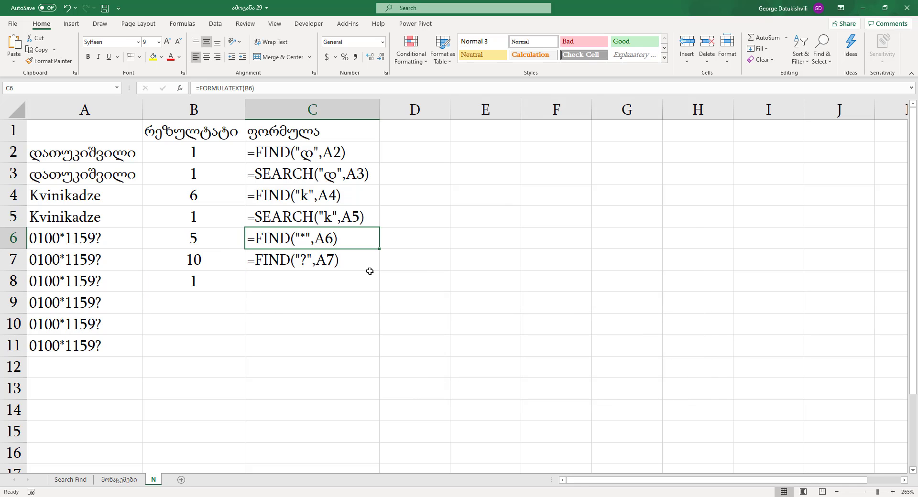
left_click(371, 268)
left_click_drag(379, 271, 378, 295)
Enter a SEARCH formula in B9 that looks for "?" within A9, and fill the C8 formula down to C9
left_click(222, 309)
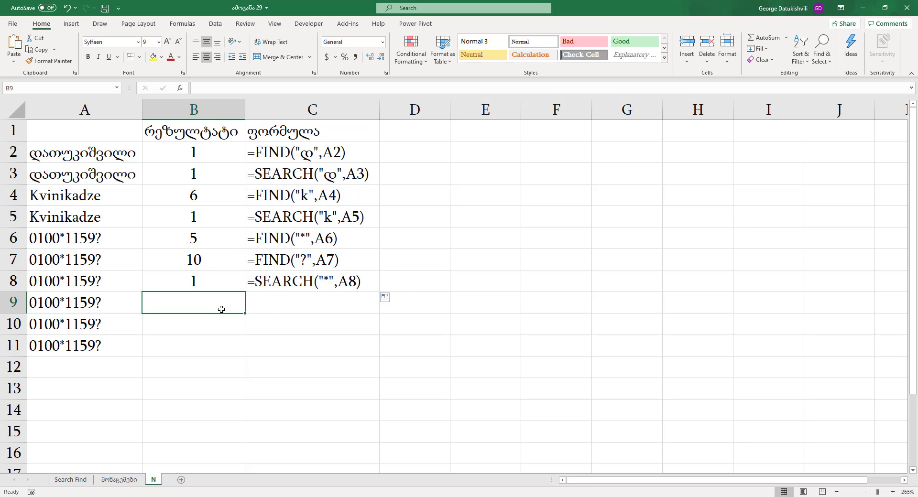
type("=sea")
key("Tab")
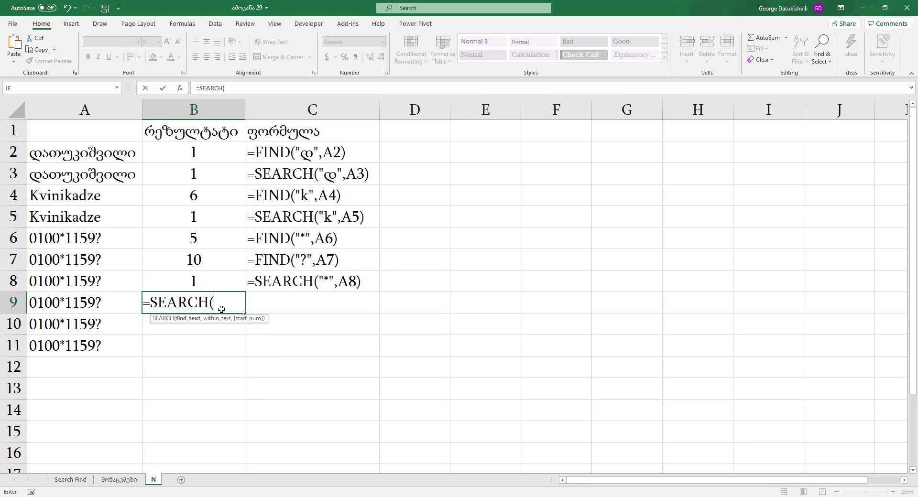
left_click(179, 88)
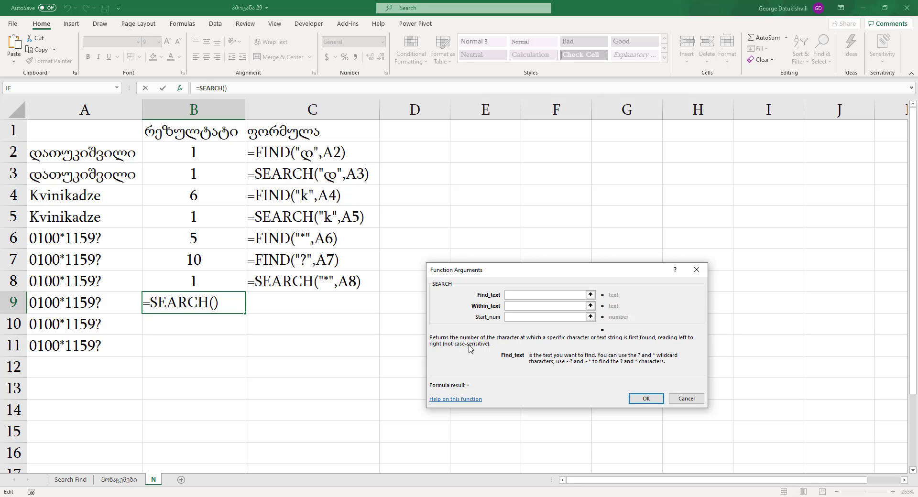
type("?")
key("Tab")
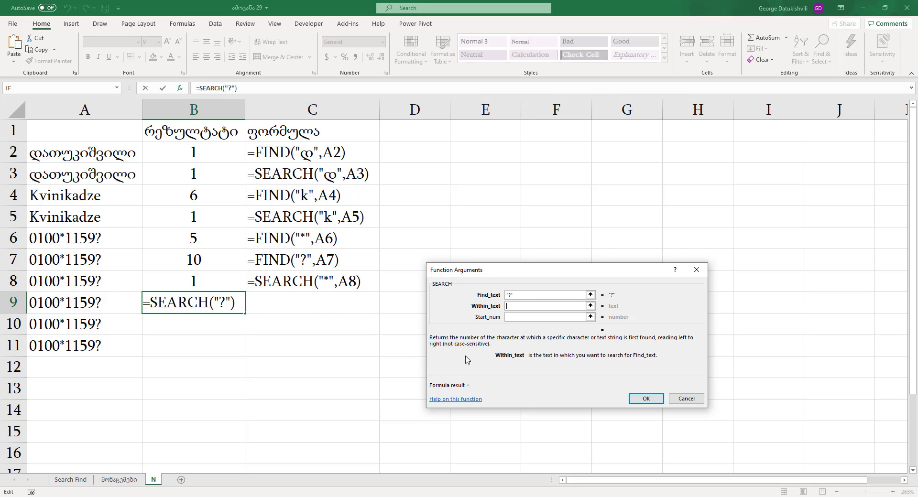
left_click(42, 305)
key("Return")
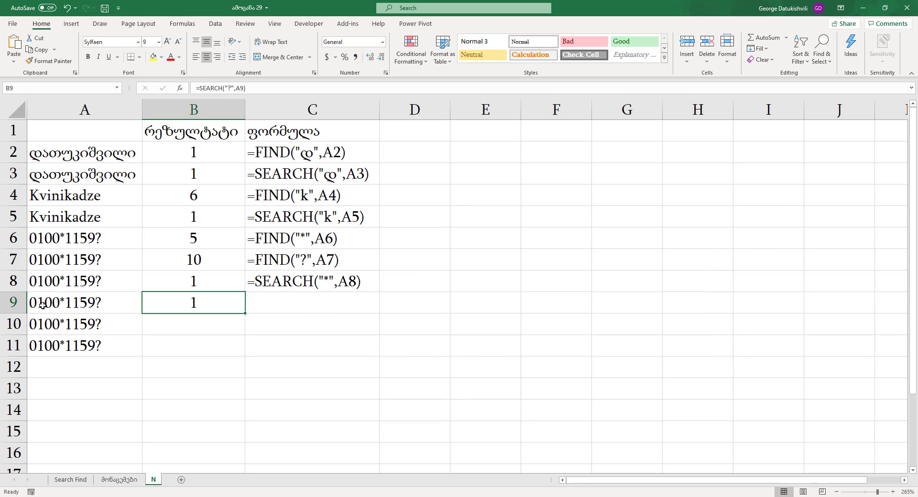
left_click(310, 282)
left_click_drag(380, 292, 379, 314)
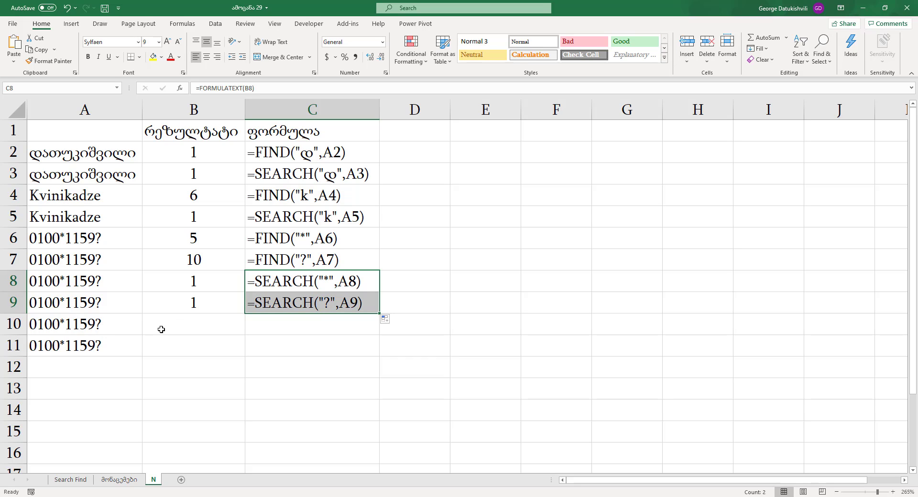
Enter a SEARCH formula in B10 that looks for "~*" within A10, and fill the C9 formula down to C11
left_click(177, 329)
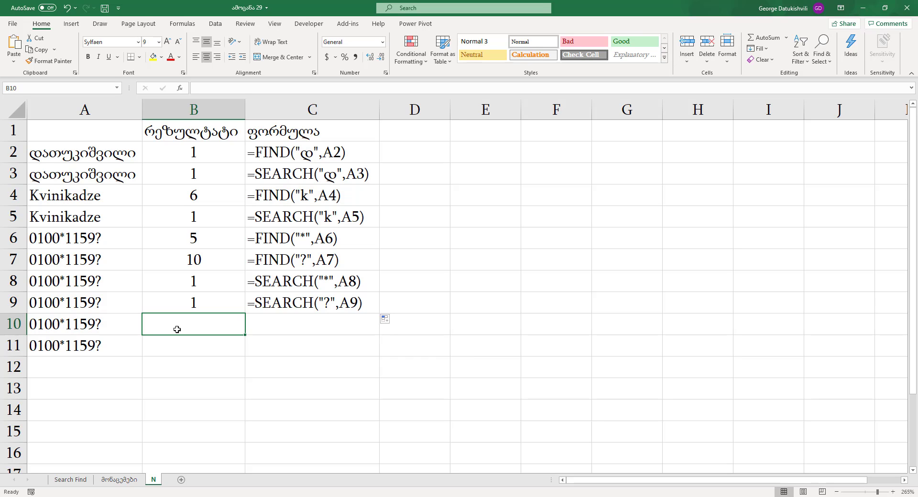
type("=se")
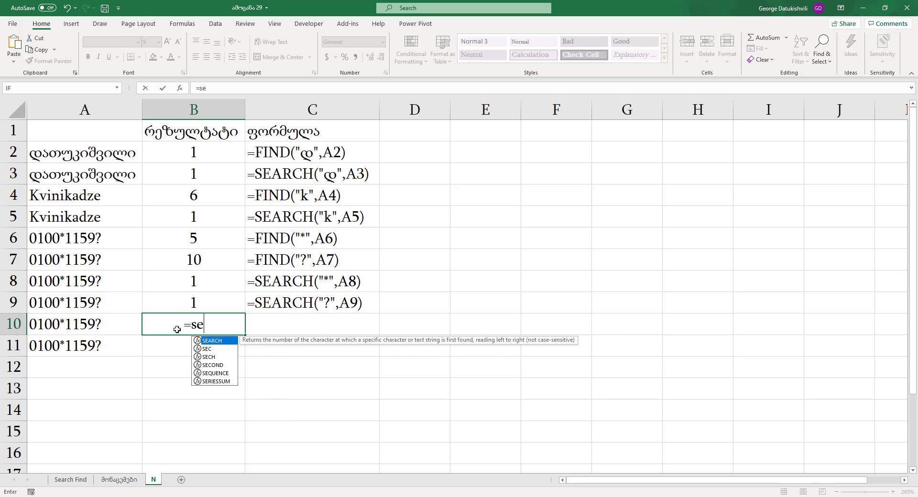
key("Tab")
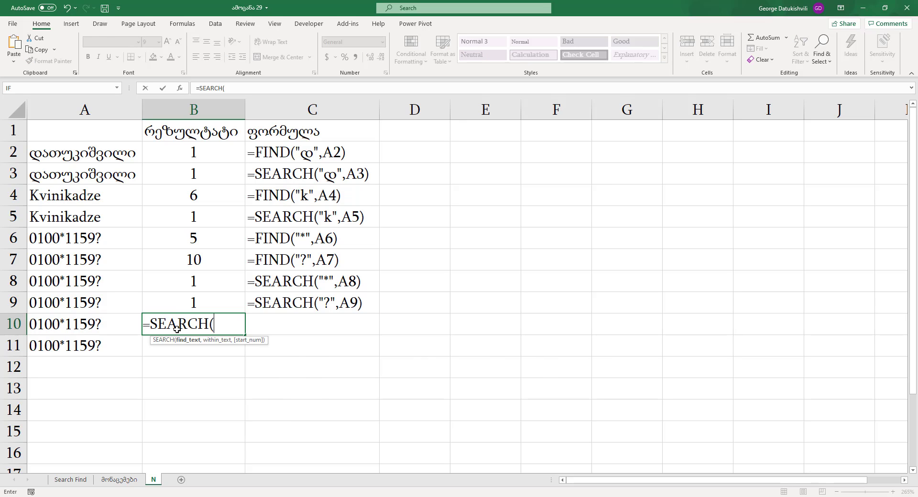
left_click(180, 88)
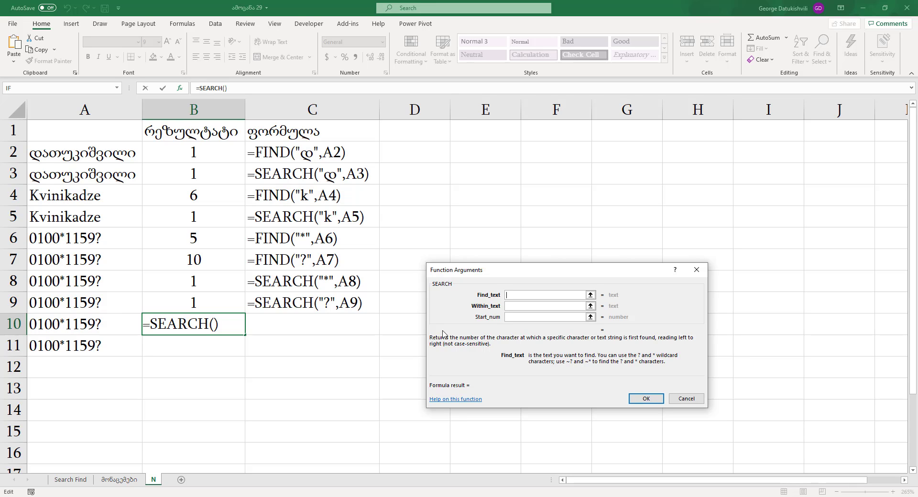
type("~*")
key("Tab")
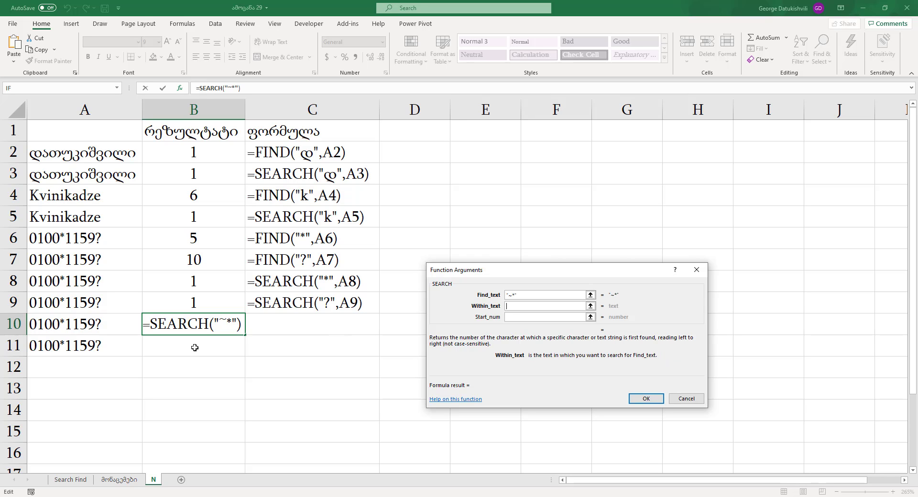
left_click(94, 324)
key("Return")
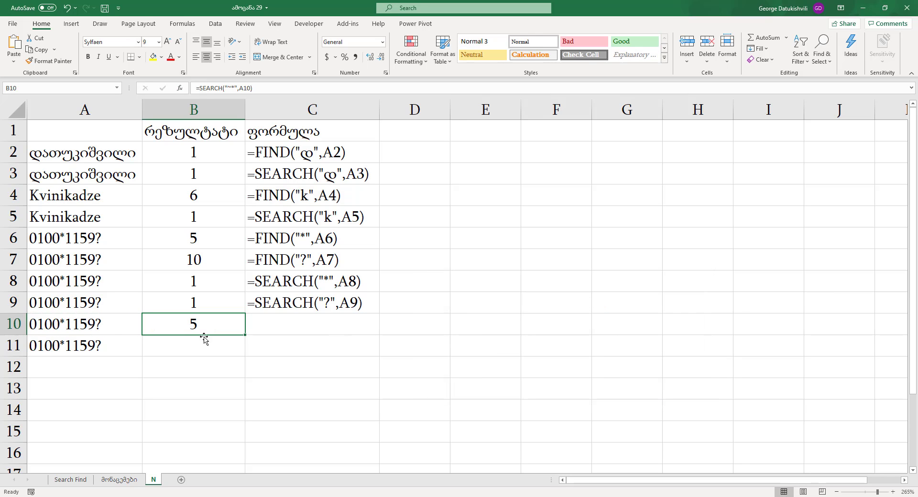
left_click(311, 308)
left_click_drag(380, 315, 381, 354)
Enter a SEARCH formula in B11 that looks for "~?" within A11
left_click(204, 352)
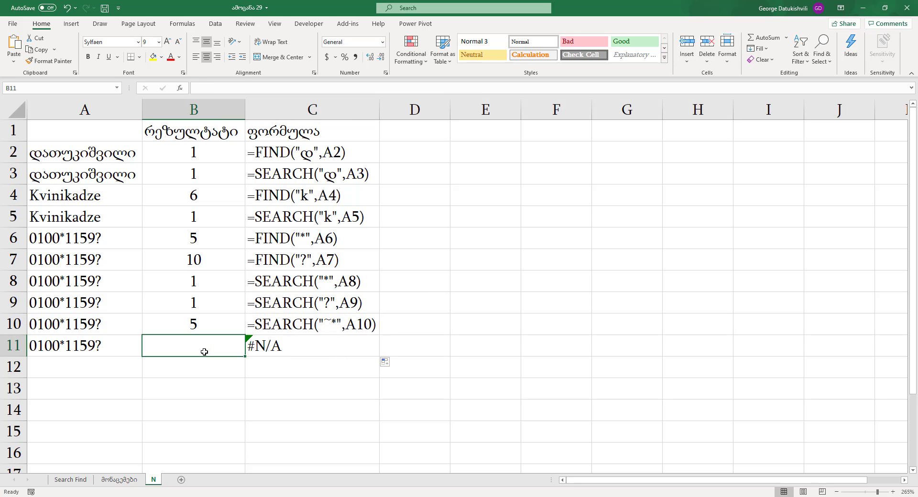
type("=sear")
key("Tab")
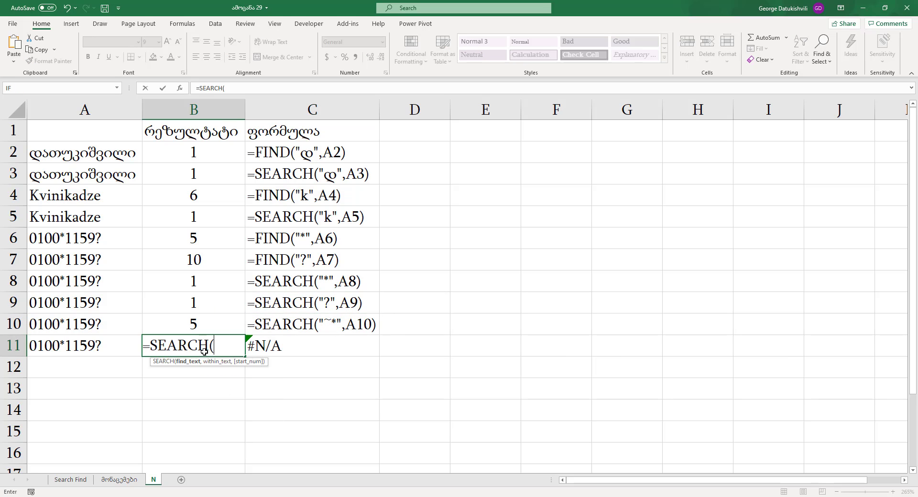
key("ctrl+a")
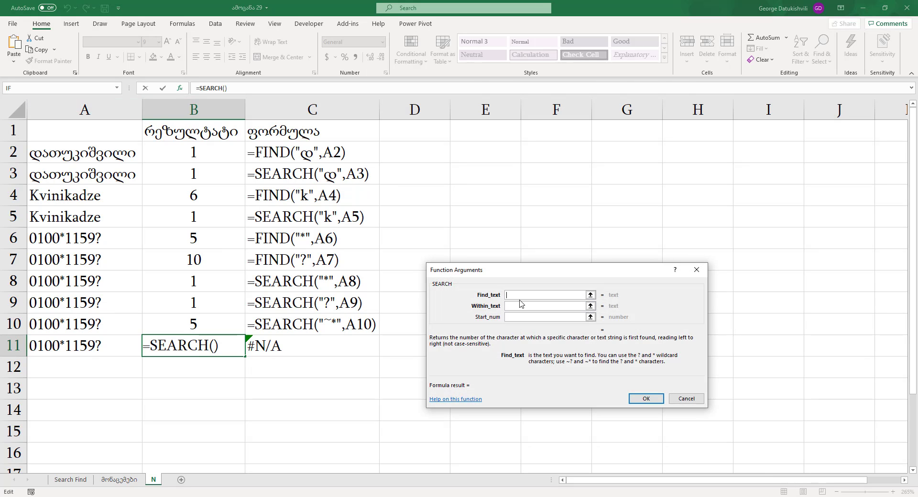
type("~?")
left_click(521, 308)
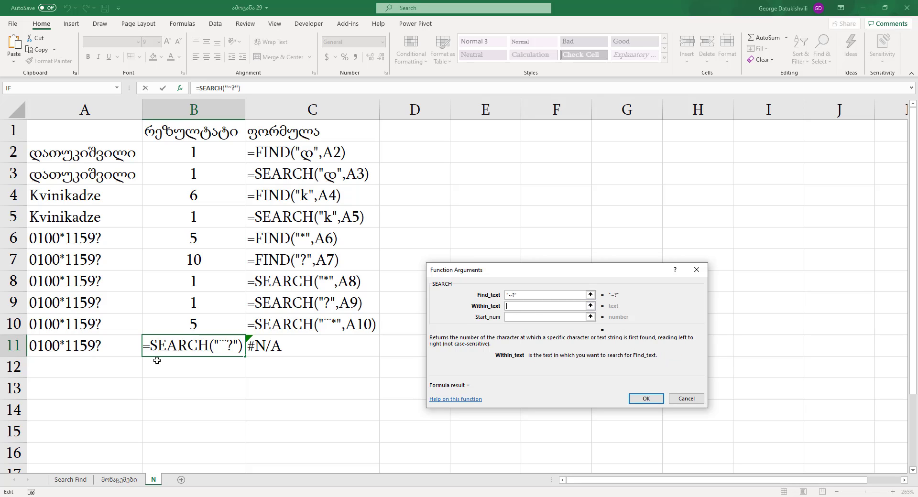
left_click(84, 342)
key("Return")
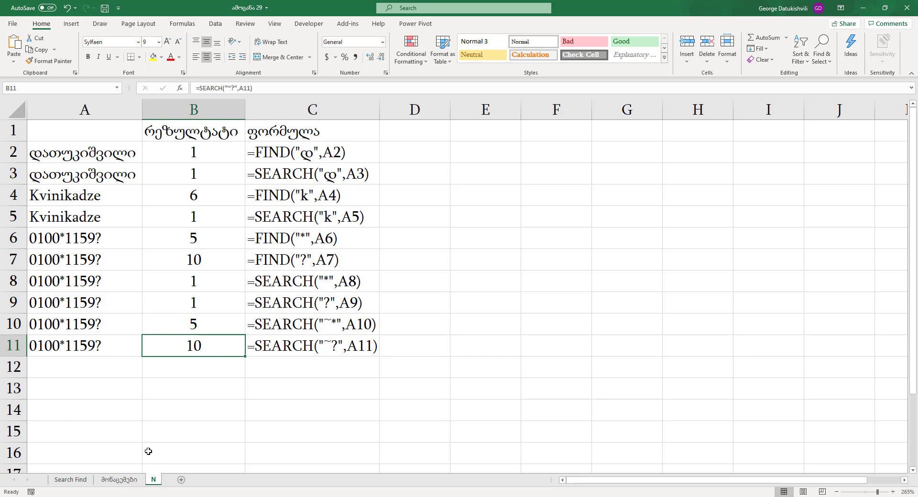
On the მონაცემები sheet, add the column headers "ab" in G1 and "cd" in H1
left_click(119, 479)
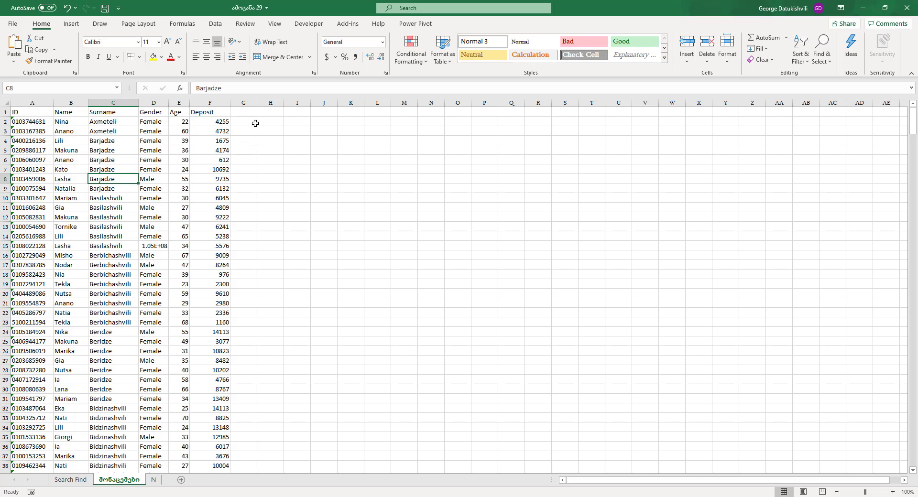
scroll(255, 123, "down", 1)
scroll(326, 142, "up", 6)
left_click(461, 124)
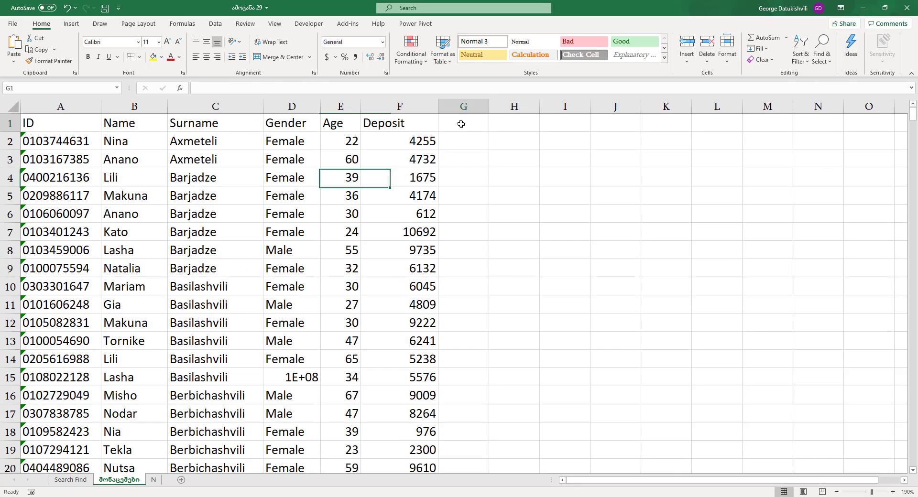
type("ab")
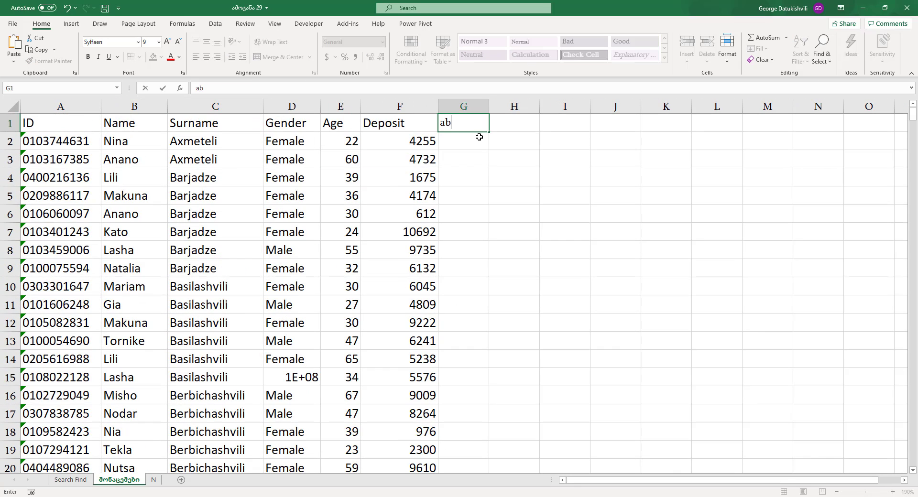
left_click(517, 128)
type("cd")
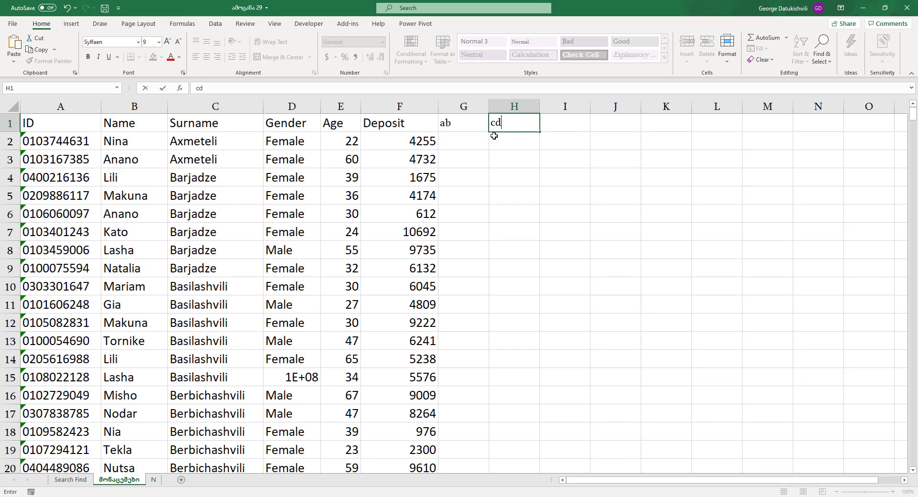
Enter a FIND formula in G2 that looks for "g????ia" within C2, and fill it down the ab column
left_click(464, 140)
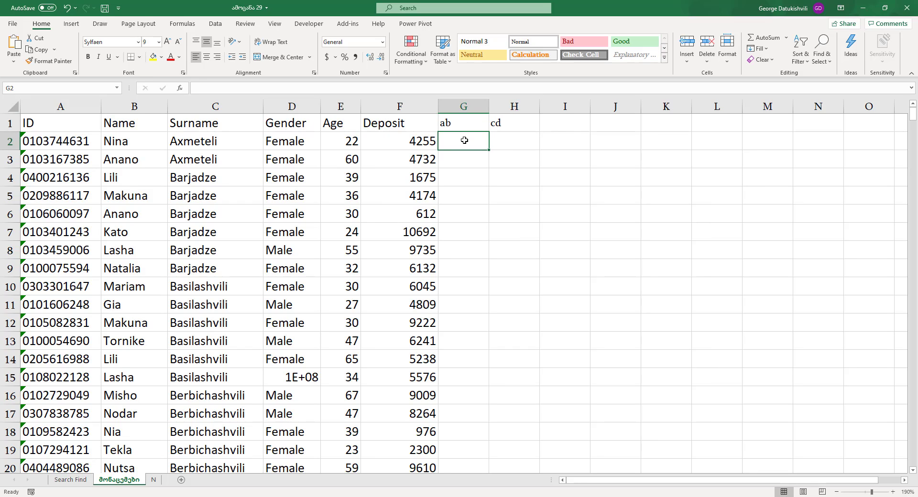
type("=FIND(")
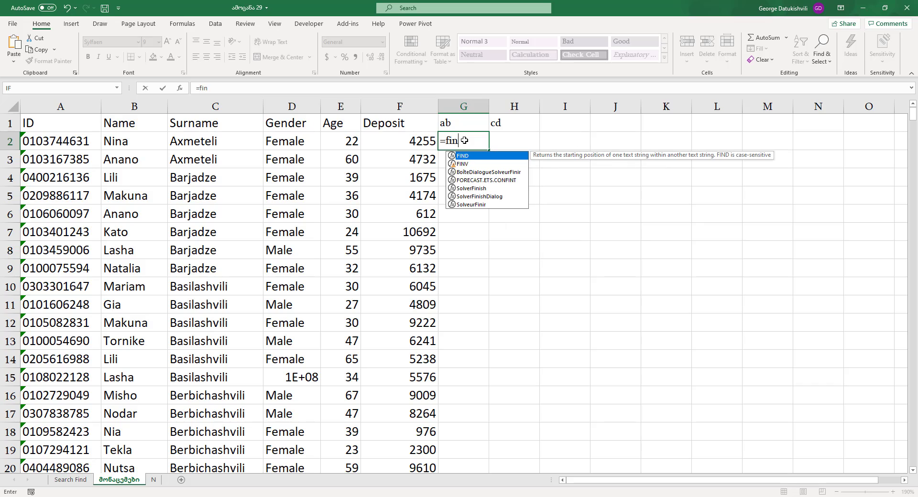
left_click(179, 88)
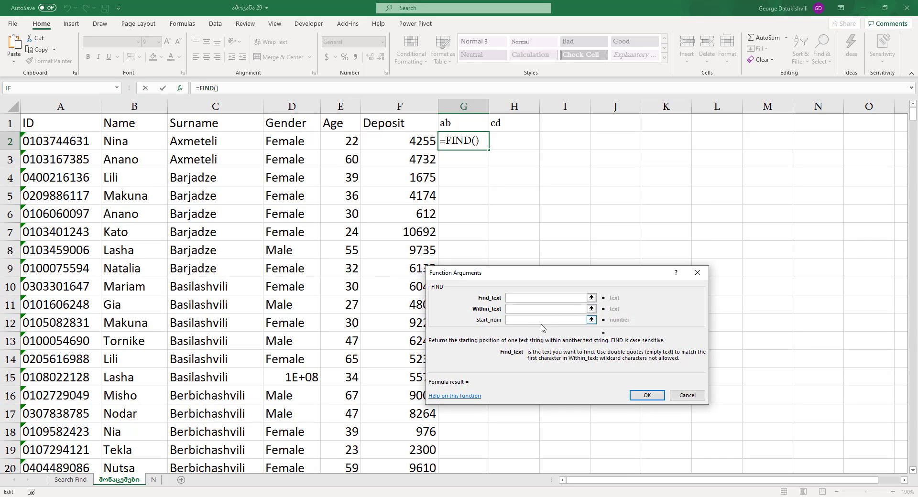
type("g????ia")
left_click(526, 310)
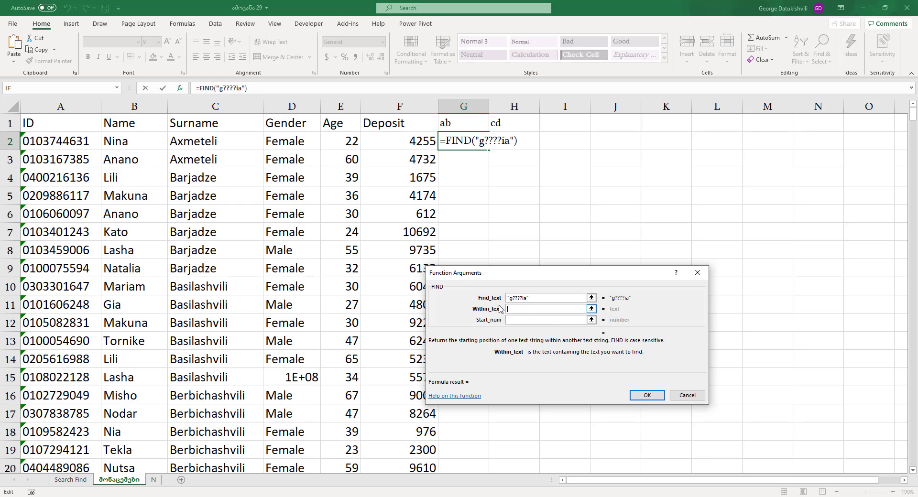
left_click(192, 144)
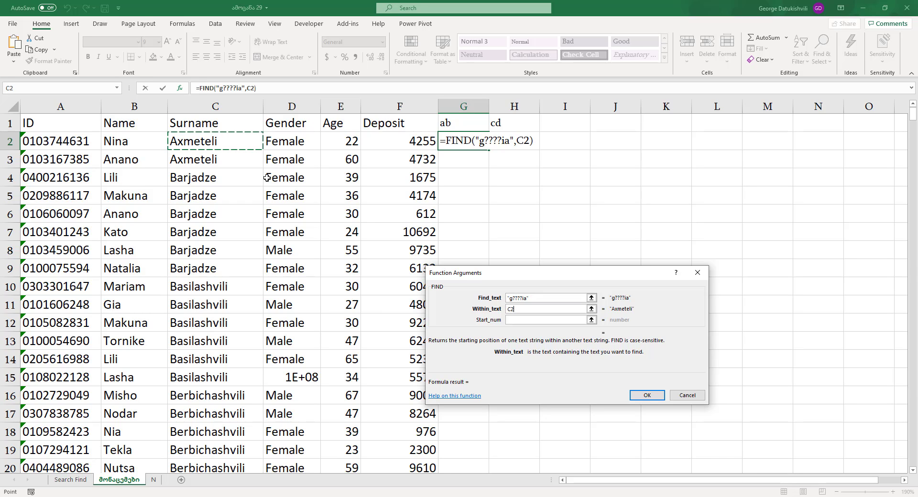
left_click(642, 395)
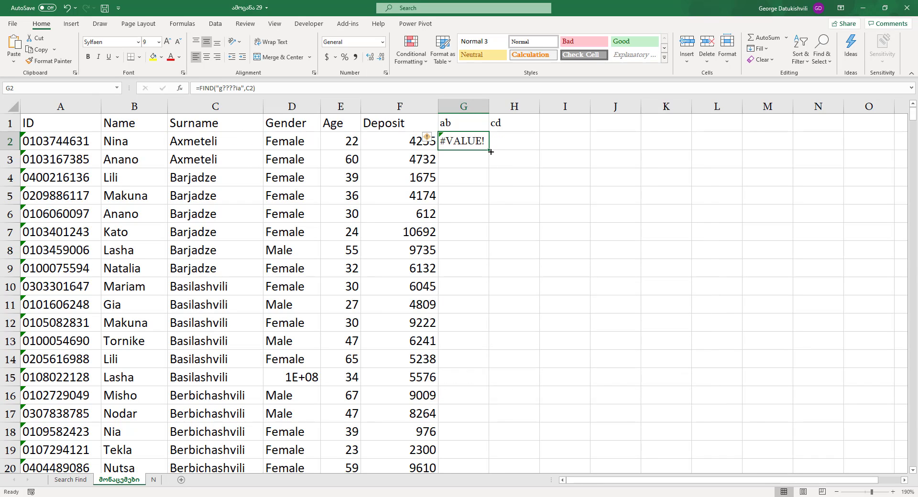
double_click(490, 152)
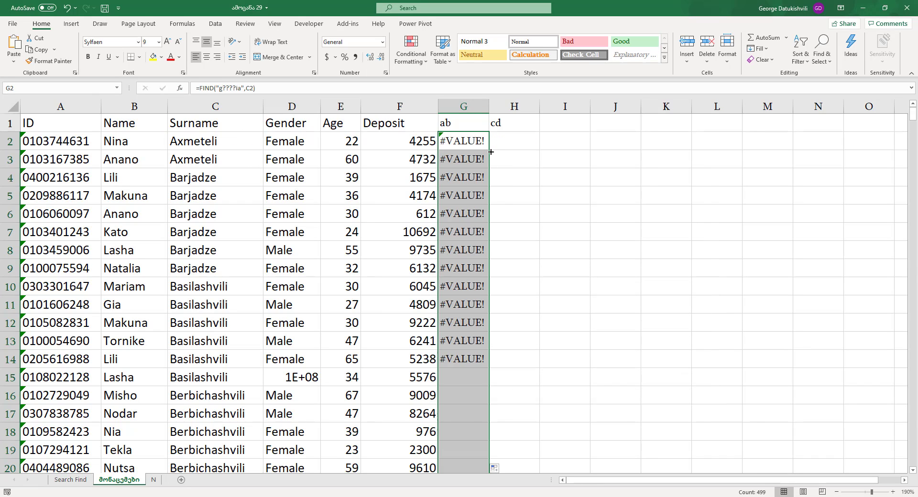
Add filters to the header row and check which values the ab column offers for filtering
left_click(466, 122)
key("ctrl+shift+l")
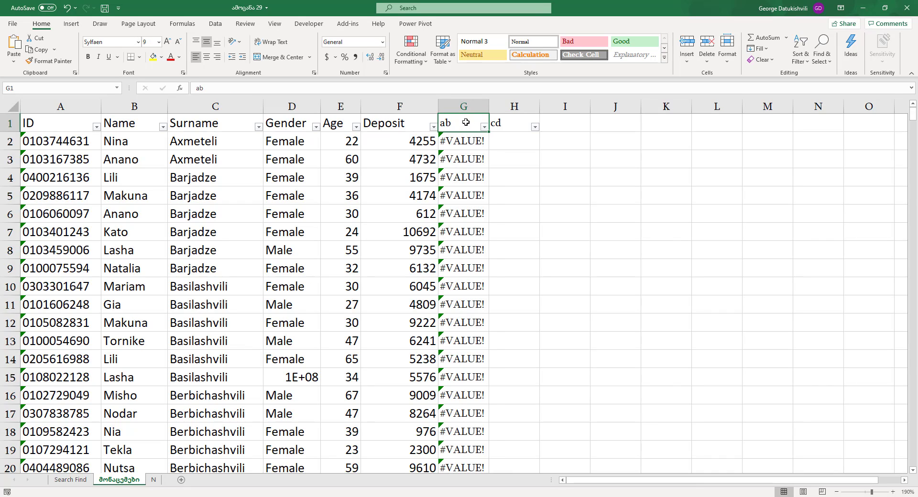
left_click(484, 127)
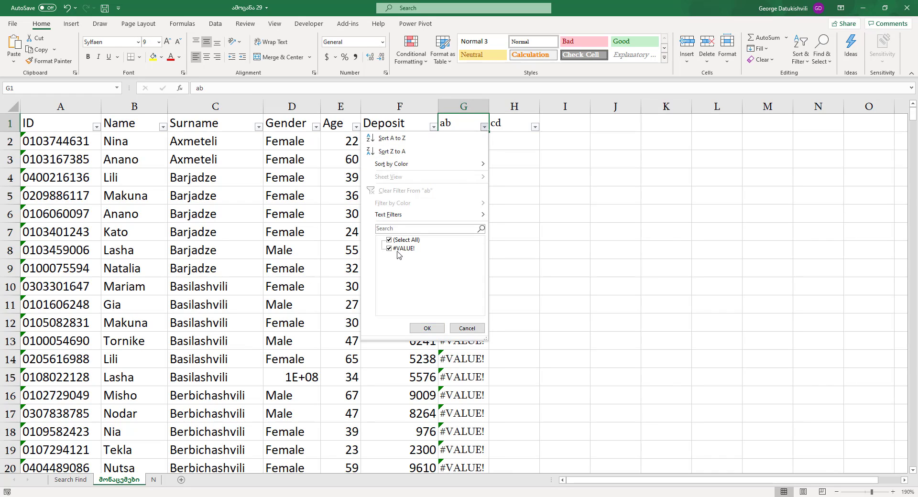
left_click(466, 328)
Enter a SEARCH formula in H2 that looks for "g????ia" within C2, and fill it down the cd column
left_click(507, 140)
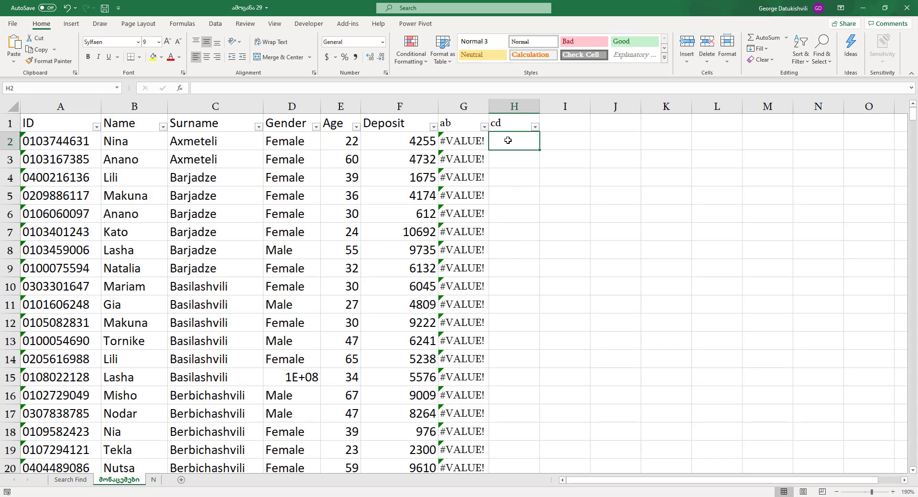
type("=sea")
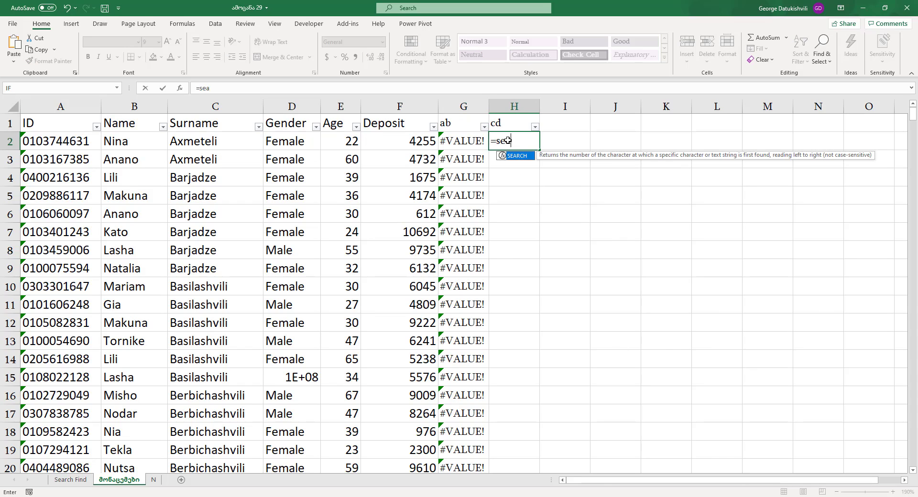
key("Tab")
left_click(180, 88)
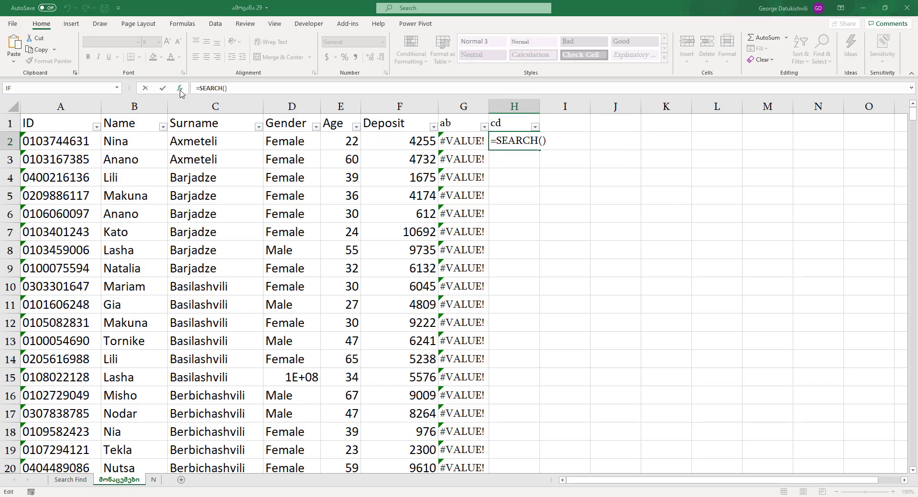
type("g")
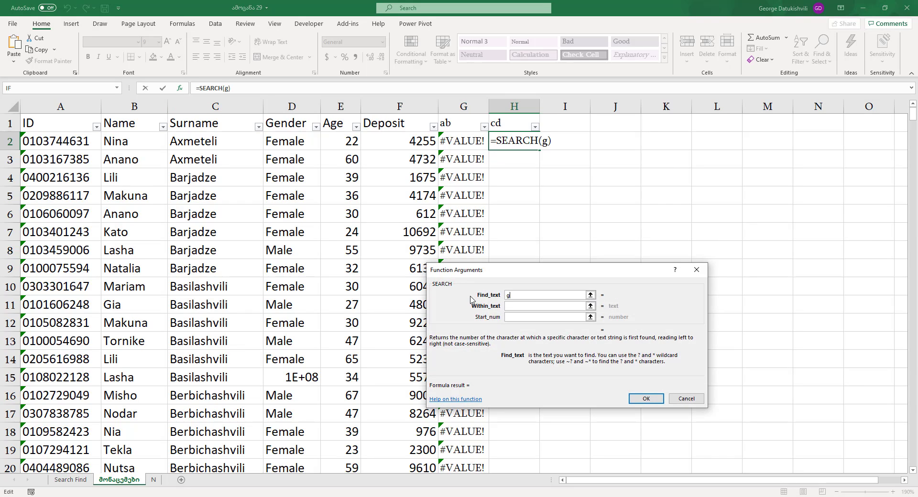
type("????ia")
key("Tab")
left_click(204, 143)
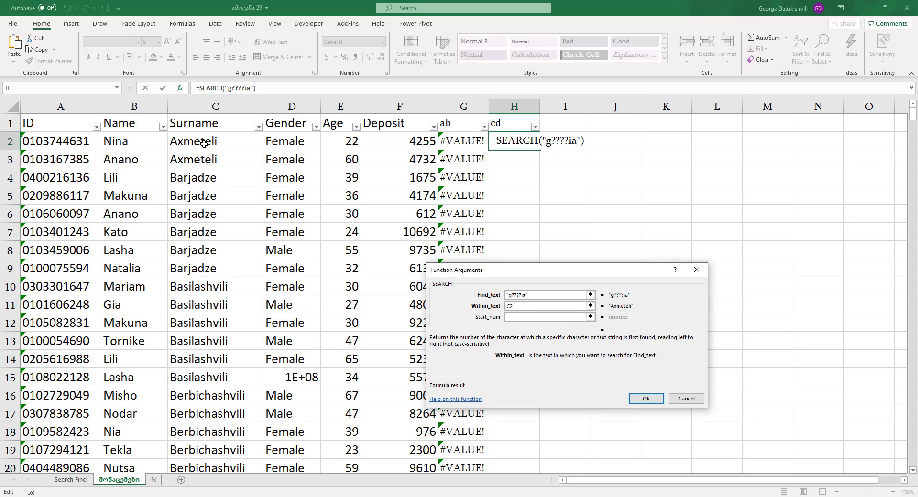
key("Return")
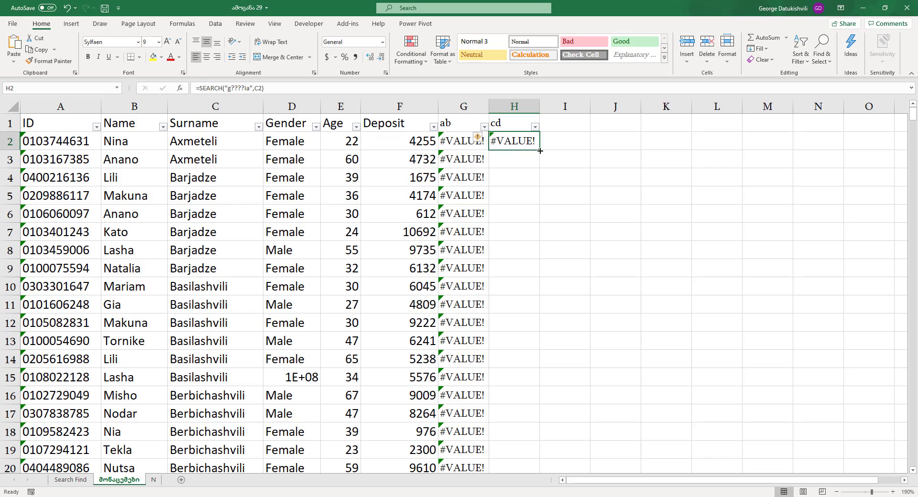
double_click(540, 151)
Filter the cd column to show only the rows with the value 1
left_click(523, 125)
left_click(535, 127)
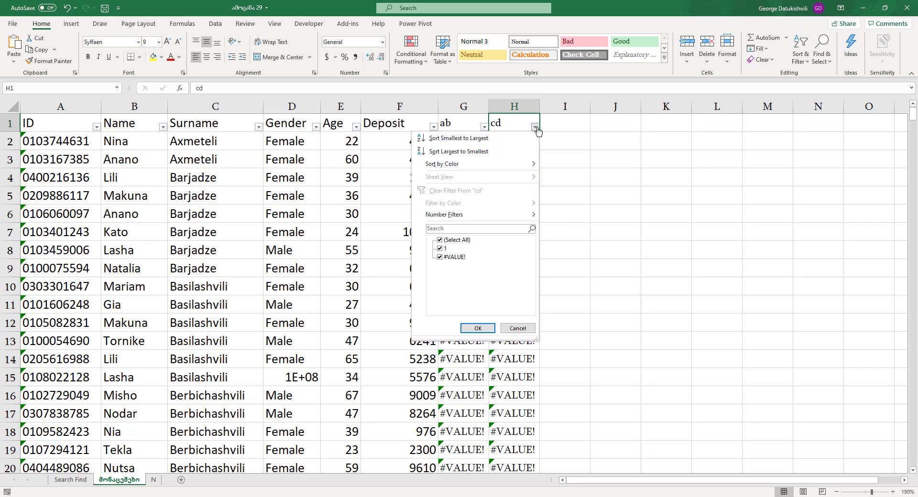
left_click(458, 240)
left_click(441, 241)
left_click(440, 239)
left_click(439, 248)
left_click(477, 328)
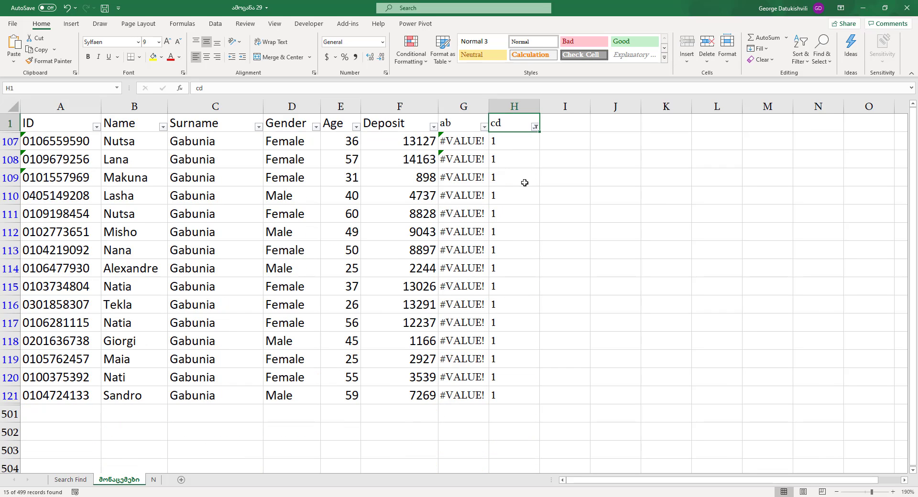